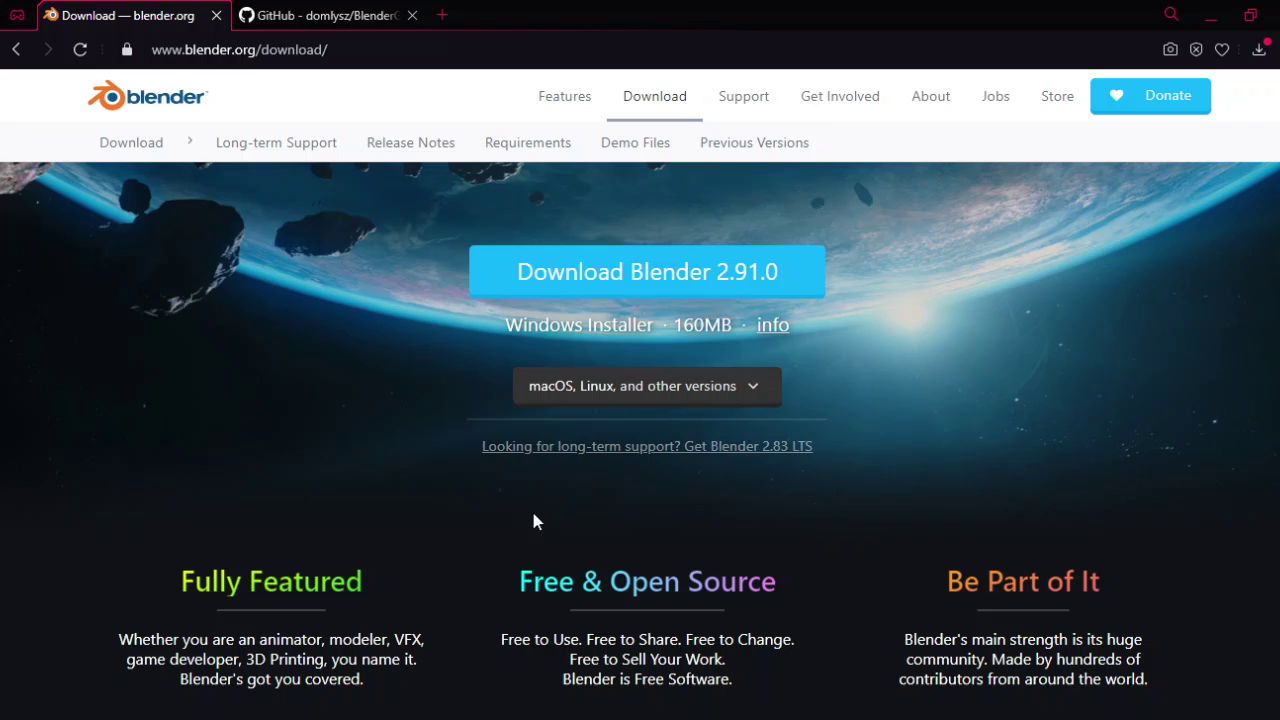
- Scroll over the Blender 2.91.0 splash screen showing new-file templates and recent files
scroll(640, 395, "down", 4)
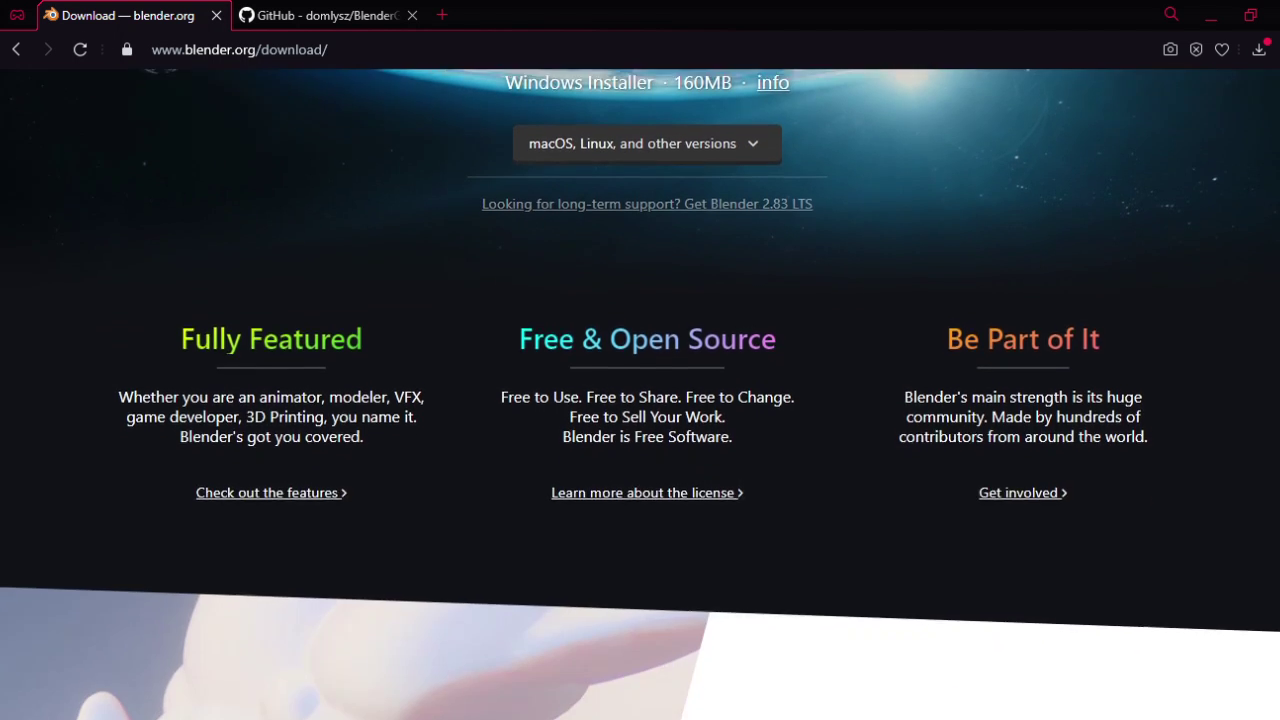
scroll(640, 395, "up", 4)
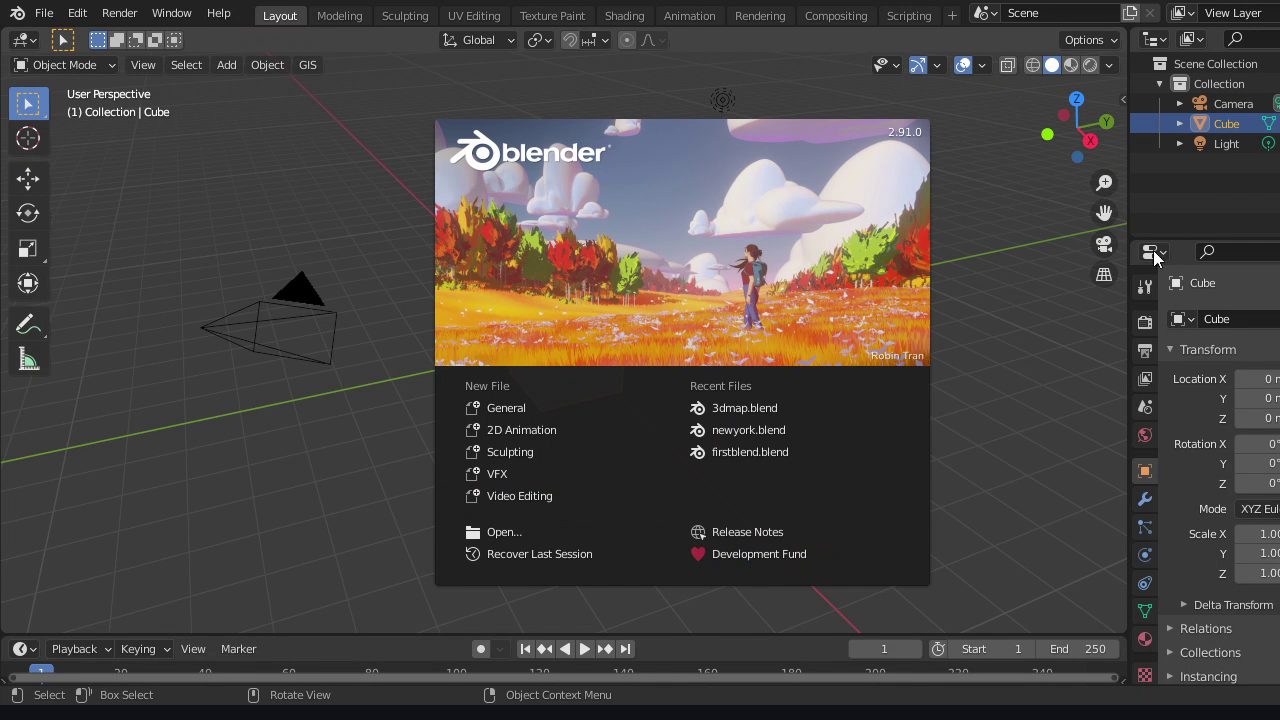
- Dismiss the splash screen and delete the default cube, keeping the camera and light
left_click(1005, 447)
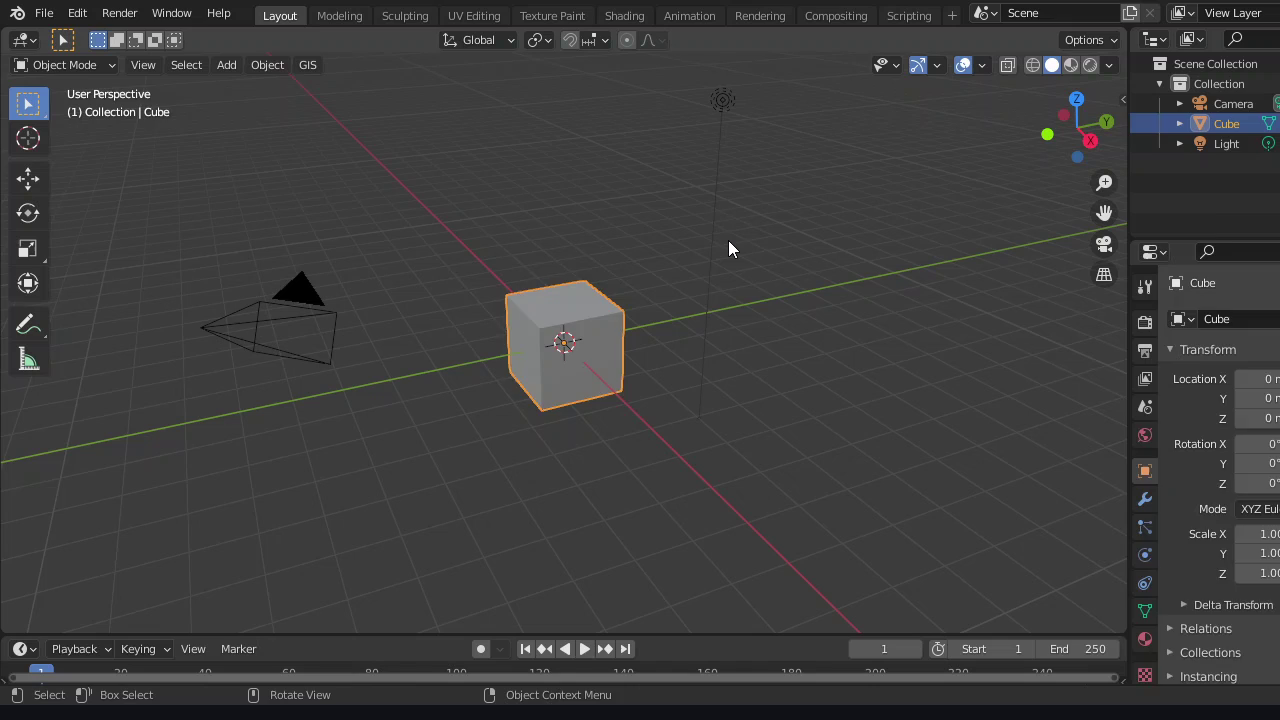
key("Delete")
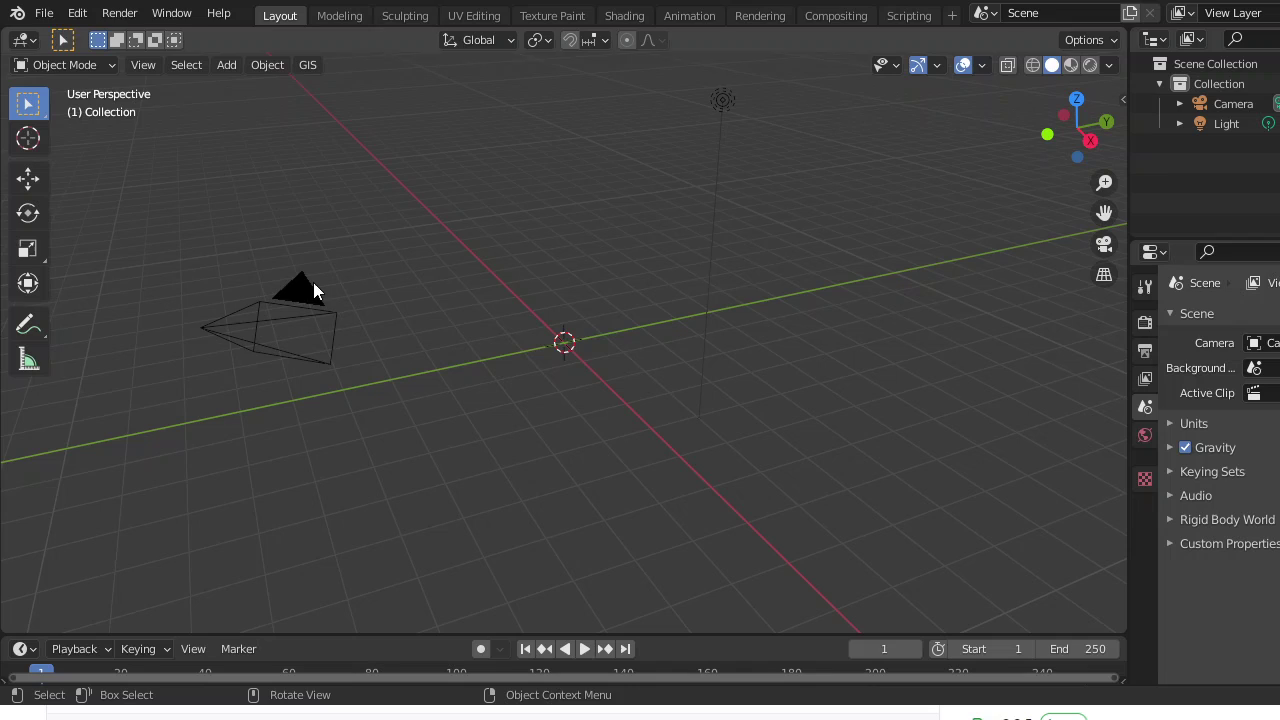
- Load a Google Satellite world basemap through GIS > Web geodata > Basemap
left_click(77, 13)
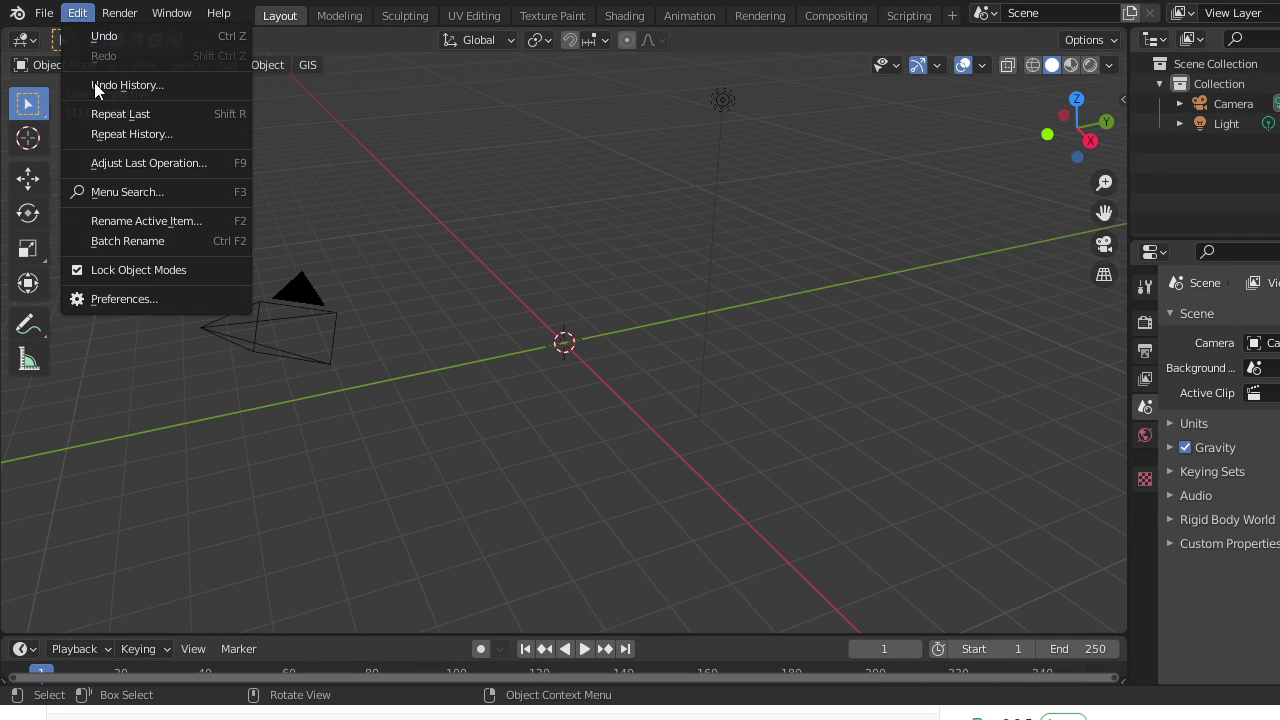
left_click(148, 298)
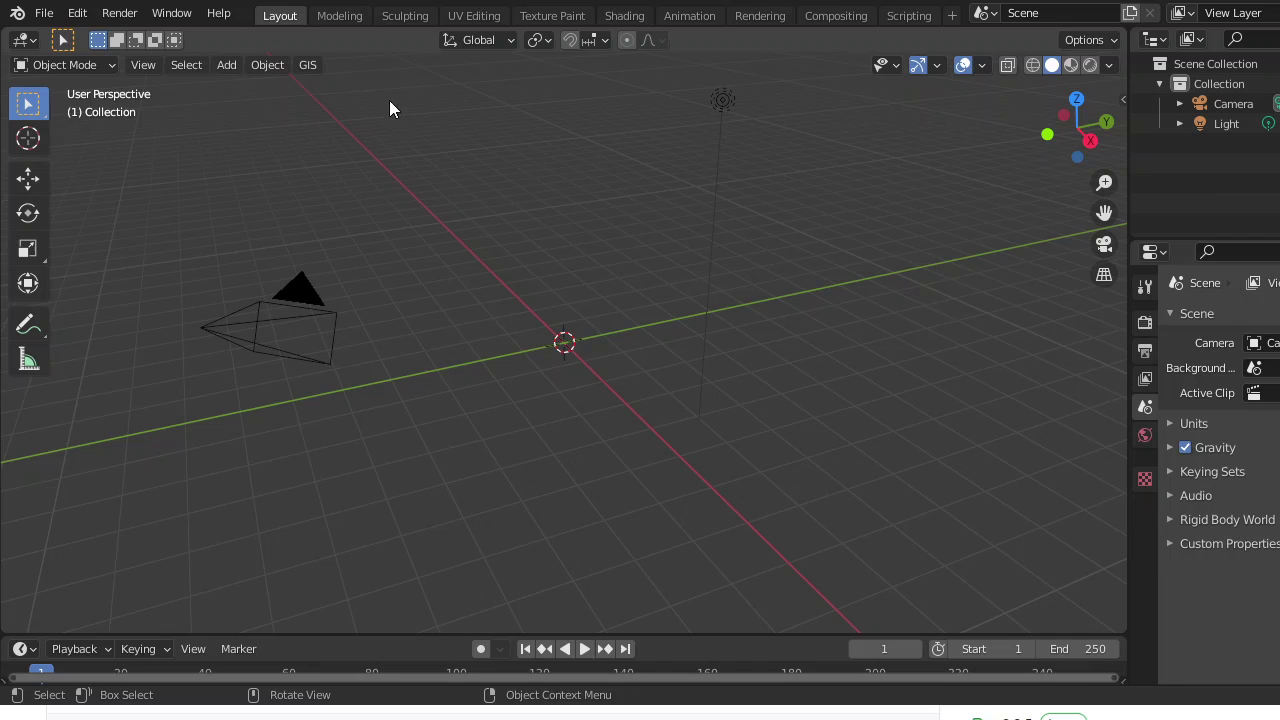
left_click(308, 65)
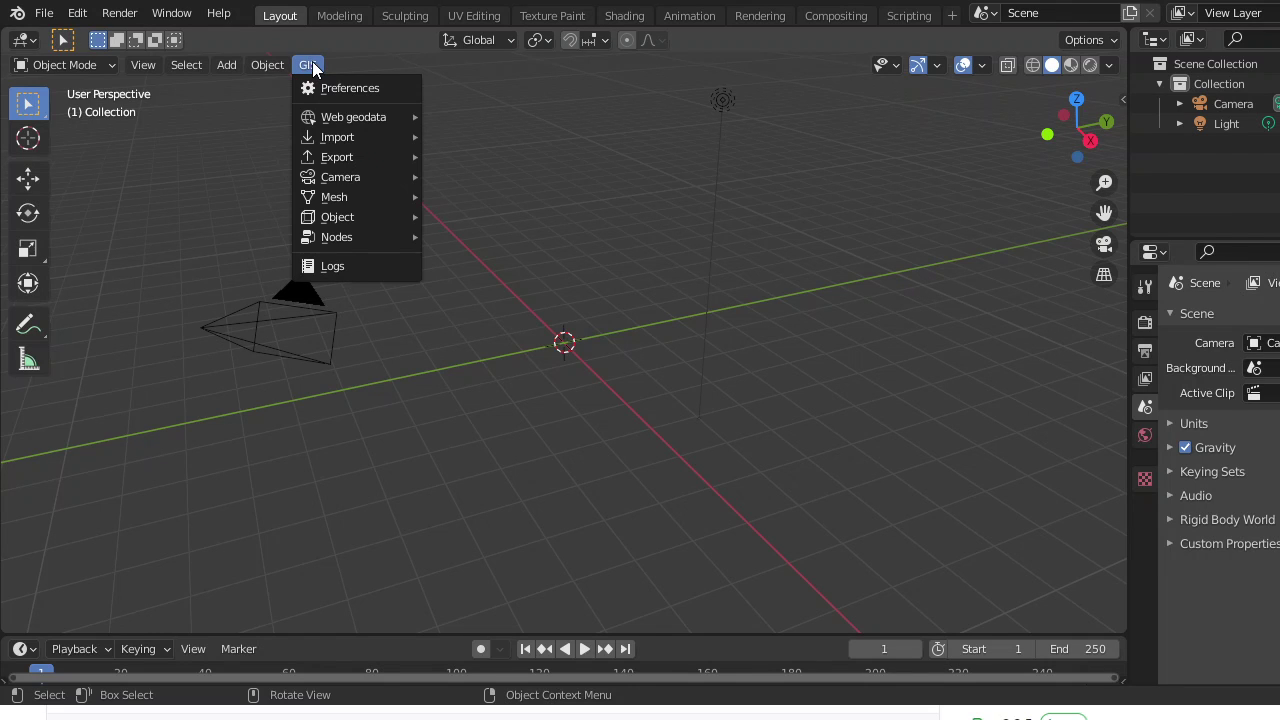
mouse_move(316, 124)
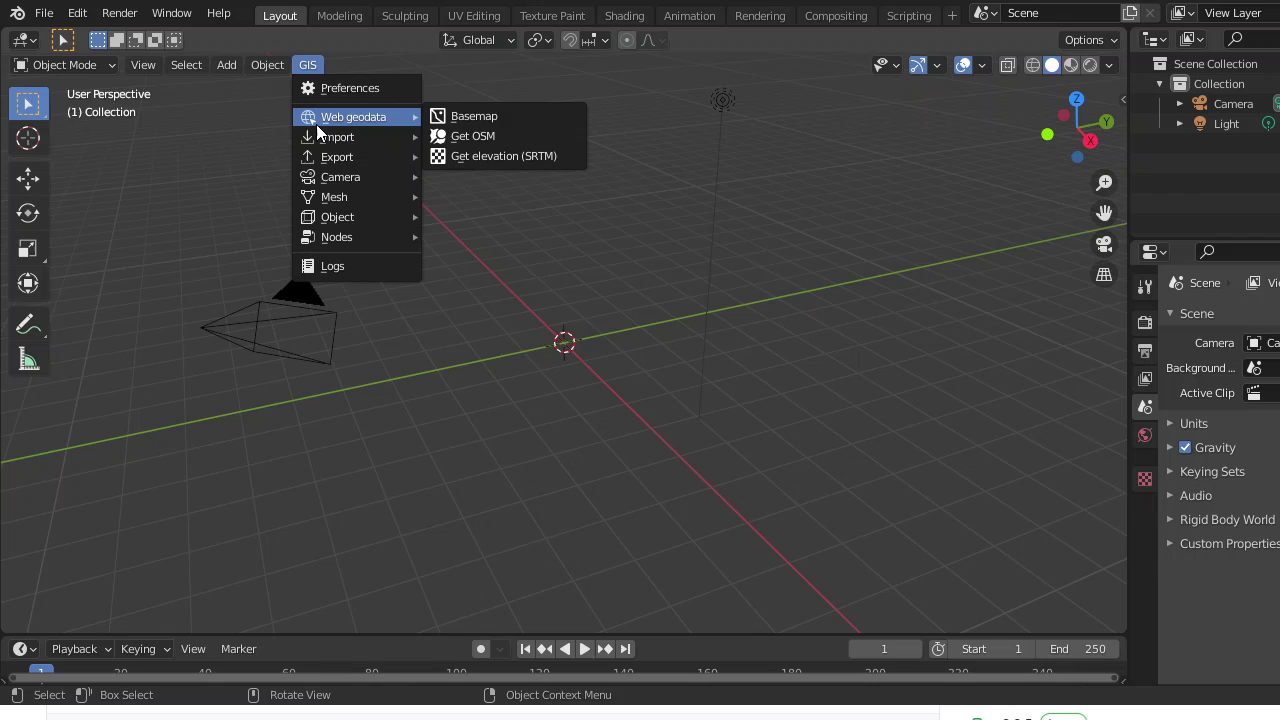
left_click(443, 120)
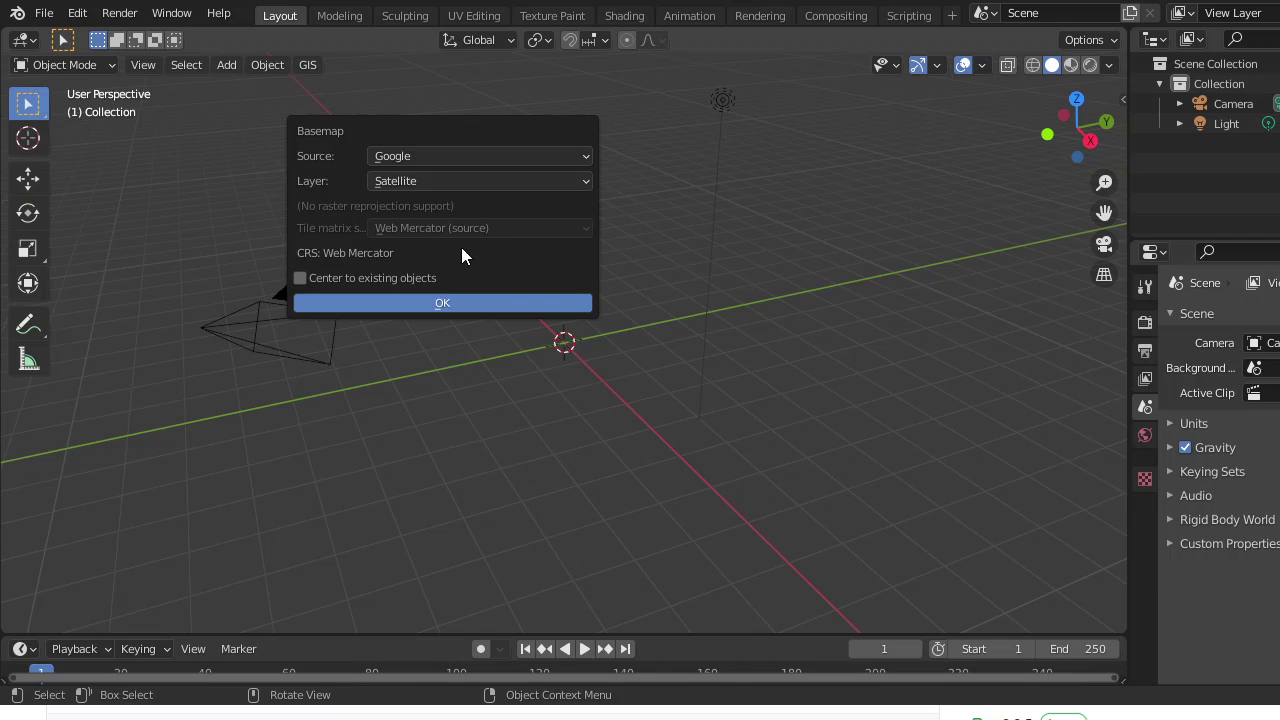
left_click(457, 160)
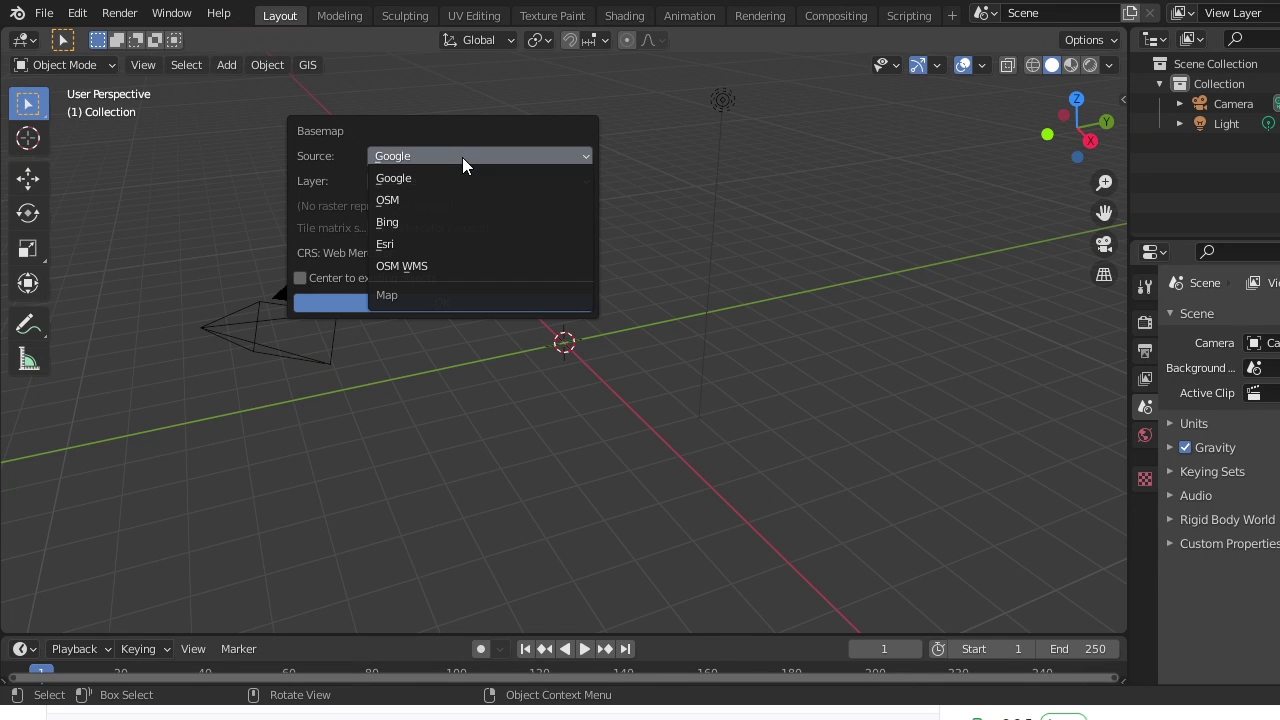
left_click(462, 157)
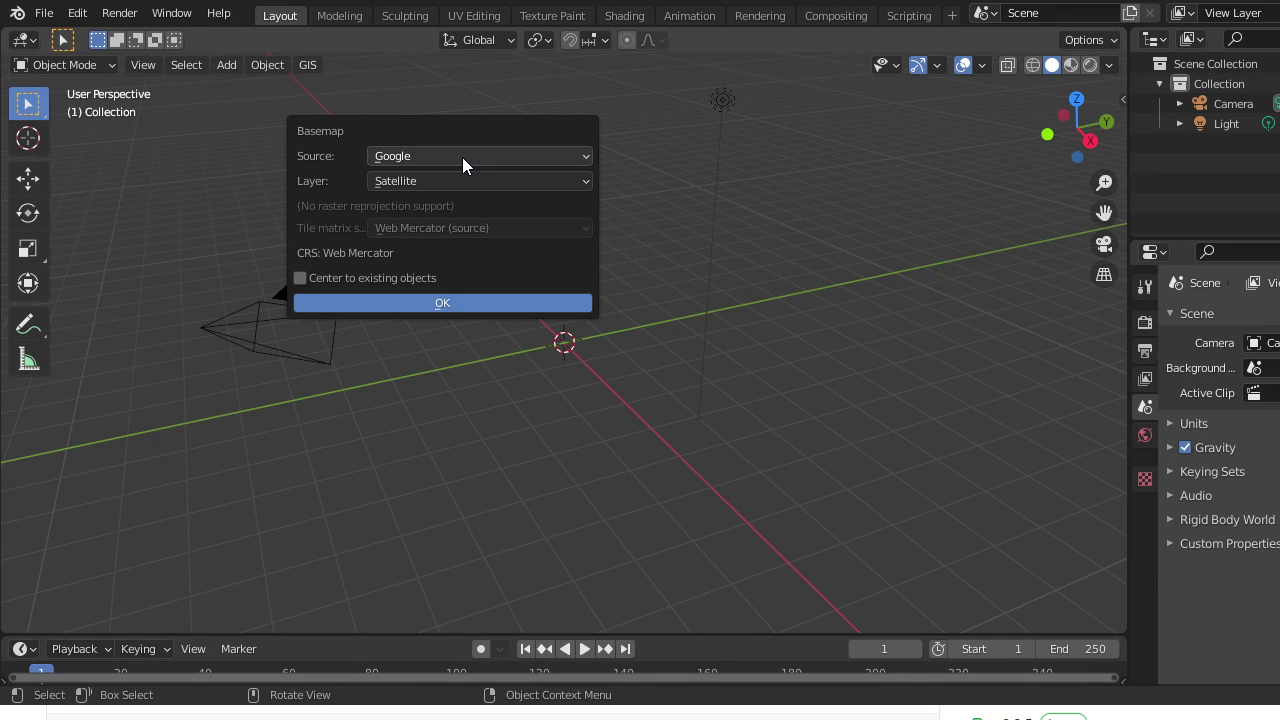
left_click(470, 302)
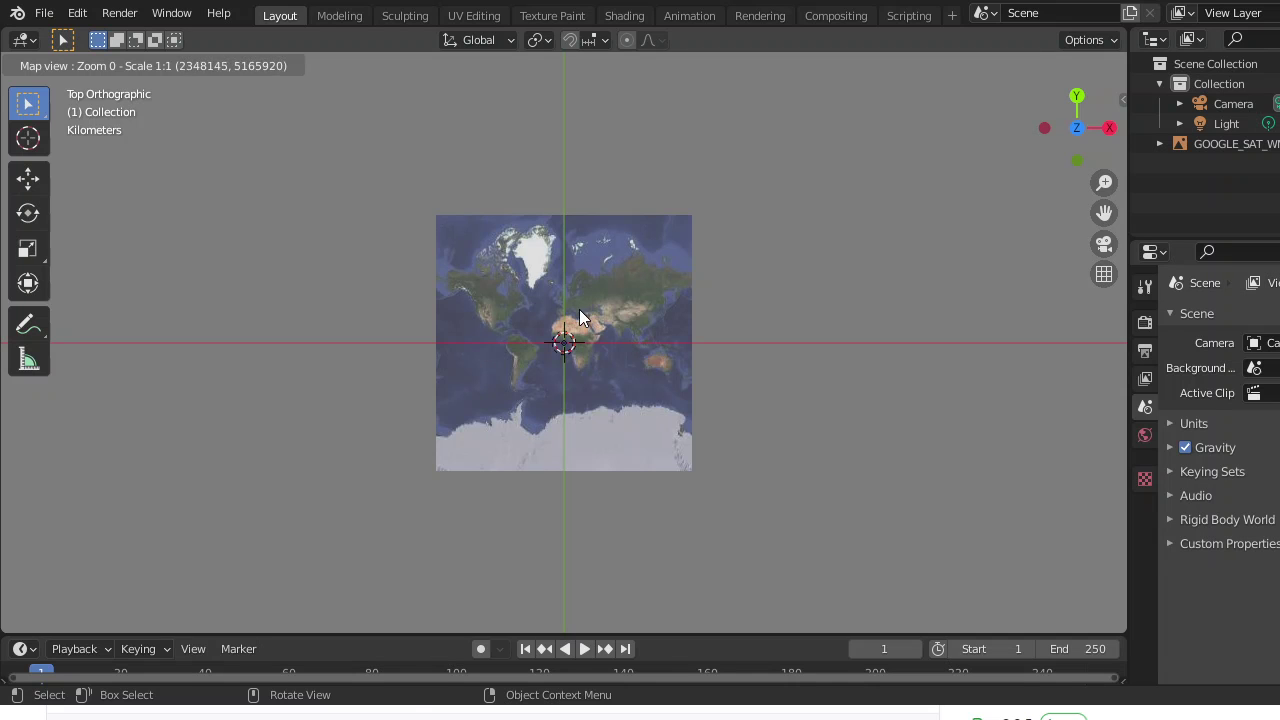
- Jump the satellite map to 'New York' at zoom level 15
scroll(707, 308, "up", 1)
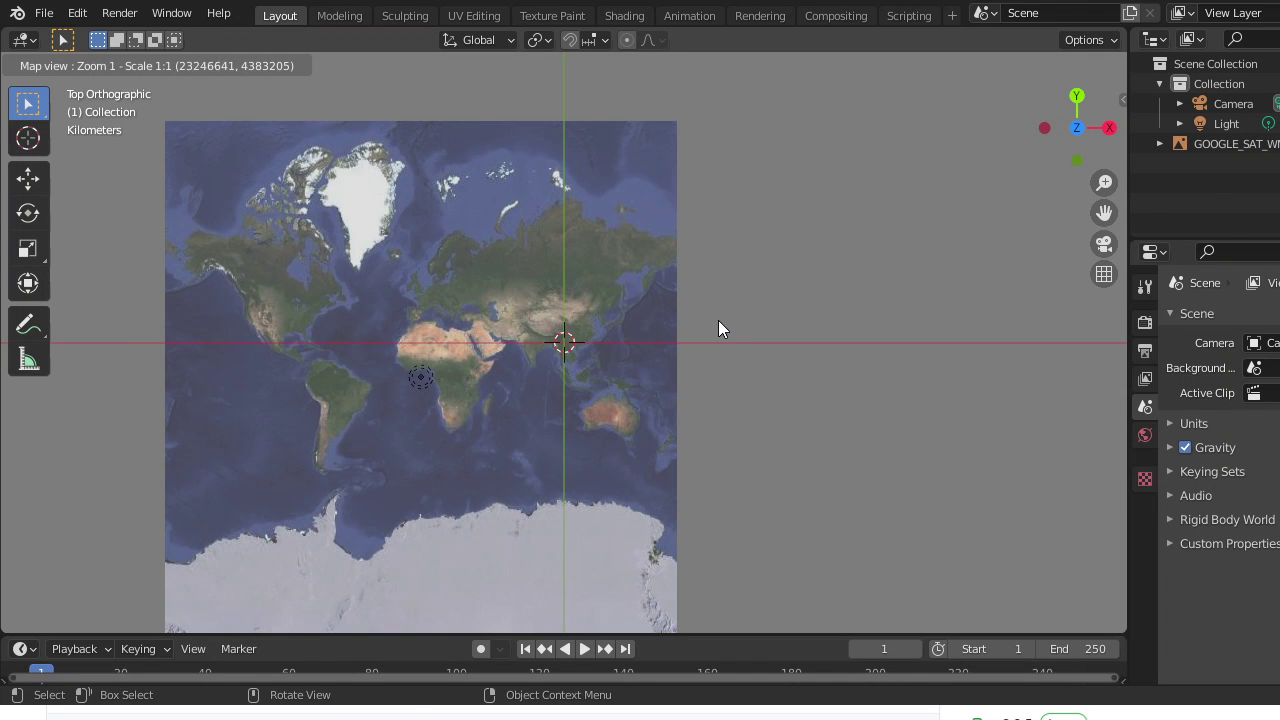
scroll(718, 328, "down", 1)
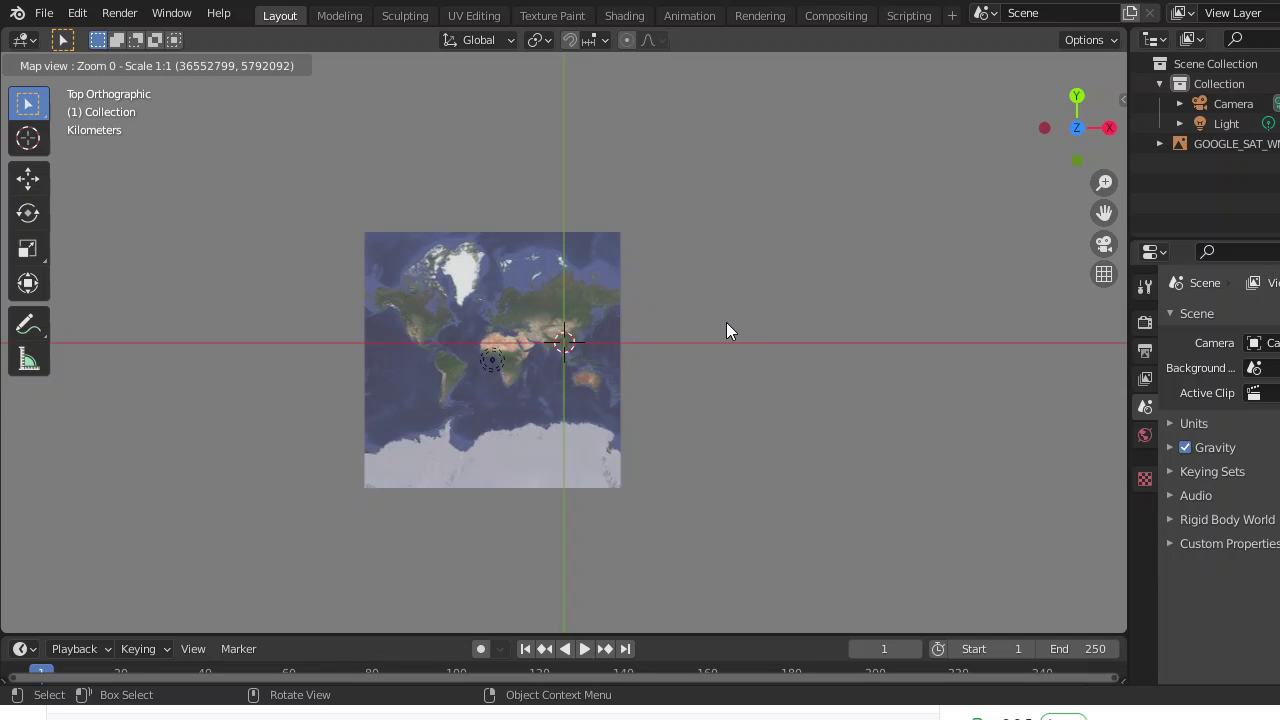
key("g")
left_click(724, 357)
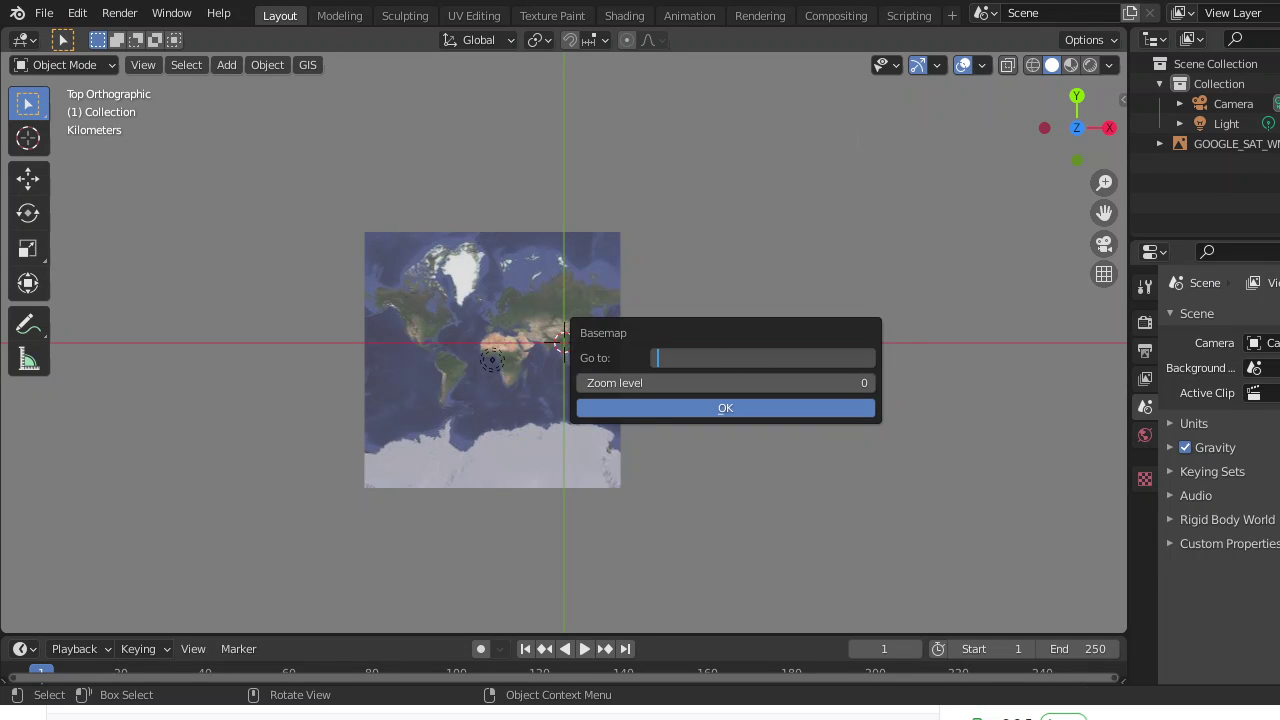
type("New York")
key("Return")
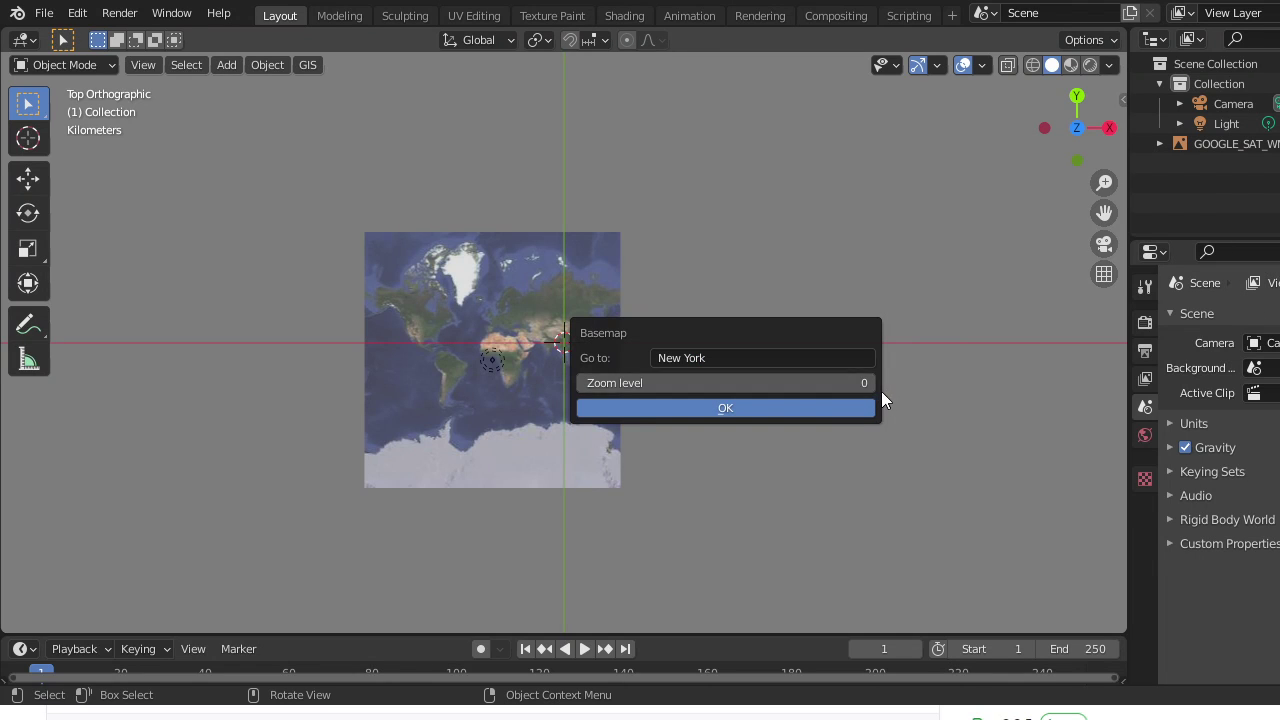
left_click(872, 383)
key("BackSpace")
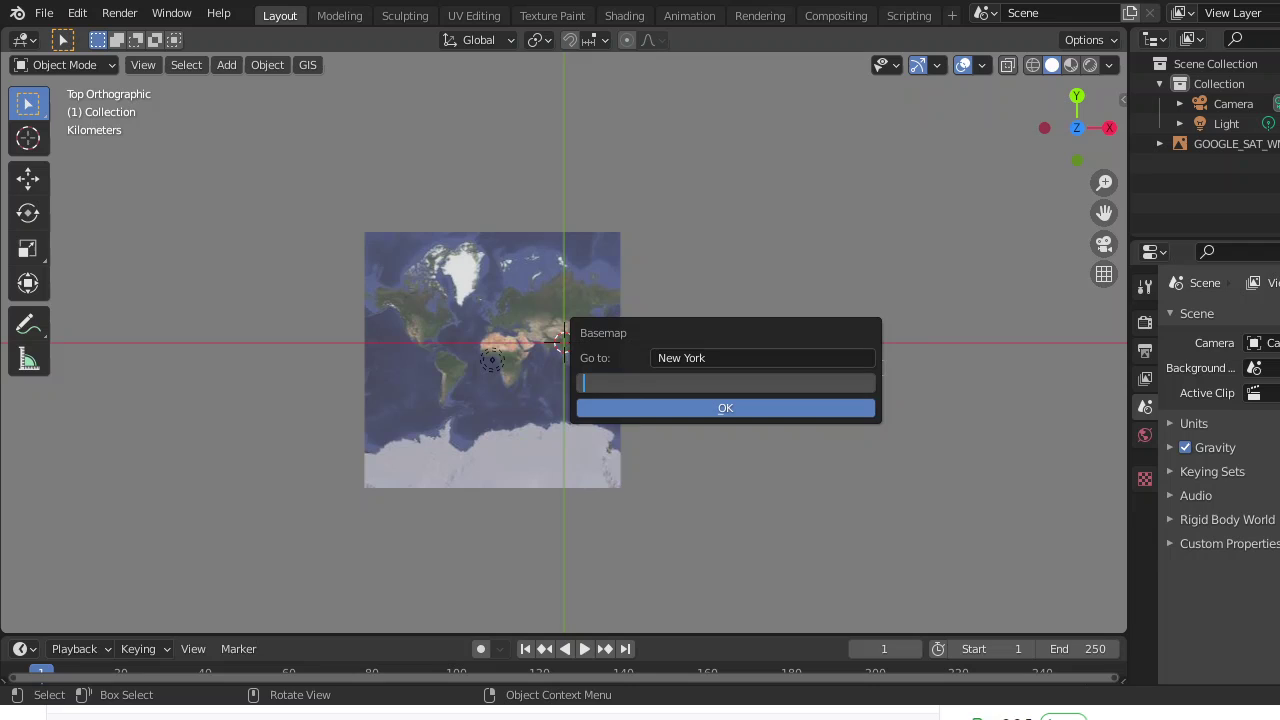
type("15")
left_click(612, 407)
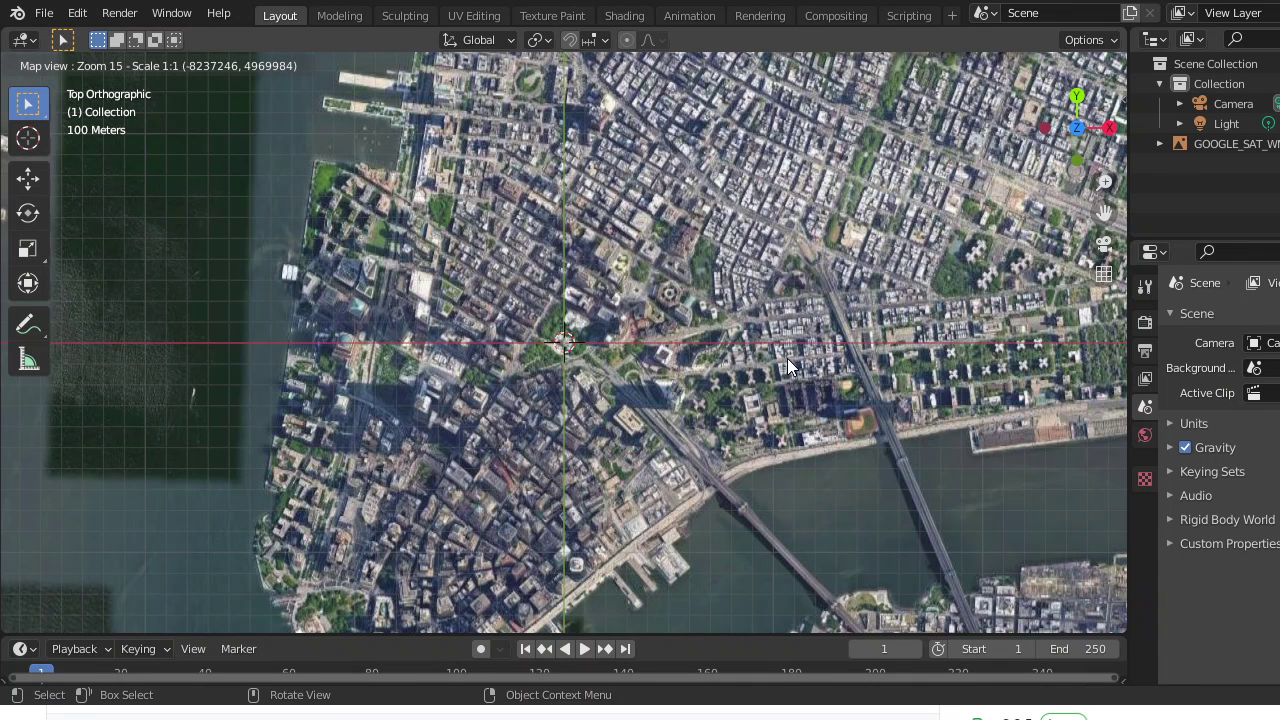
- Zoom the map out to level 14 and export it as the EXPORT_GOOGLE_SAT_WM plane
scroll(787, 358, "down", 1)
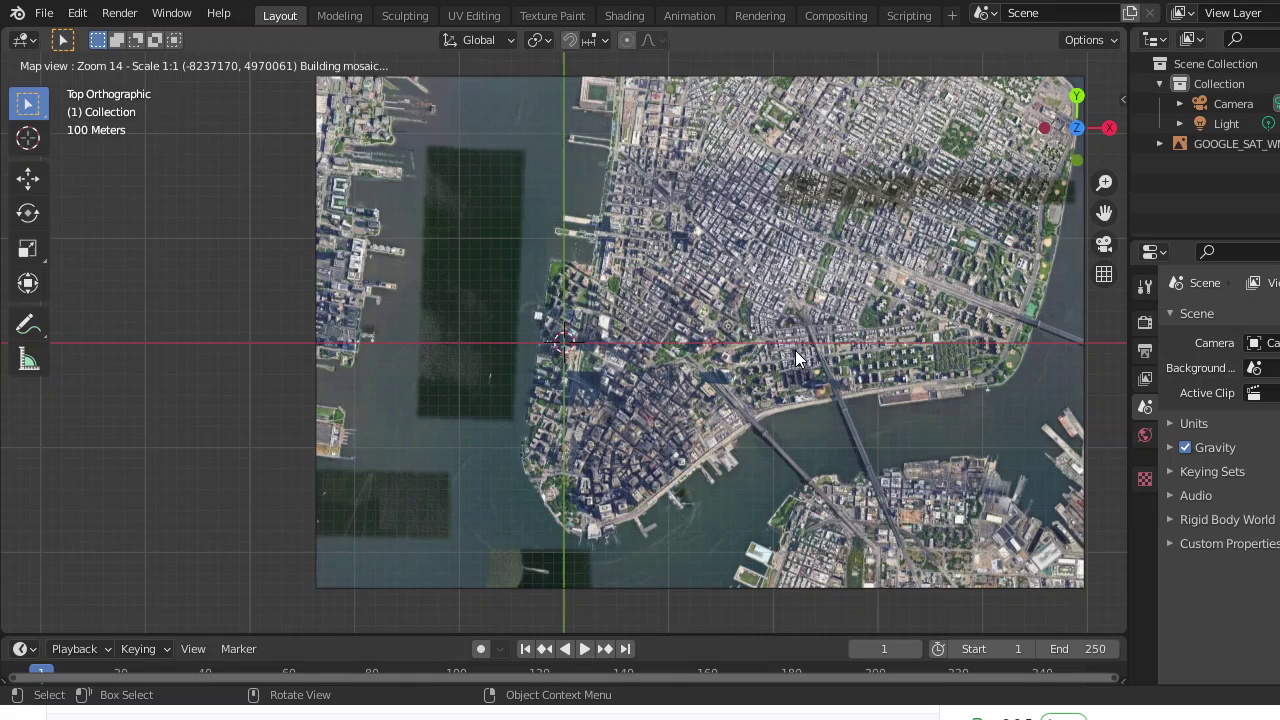
scroll(772, 341, "down", 1)
scroll(772, 341, "up", 2)
scroll(771, 343, "down", 1)
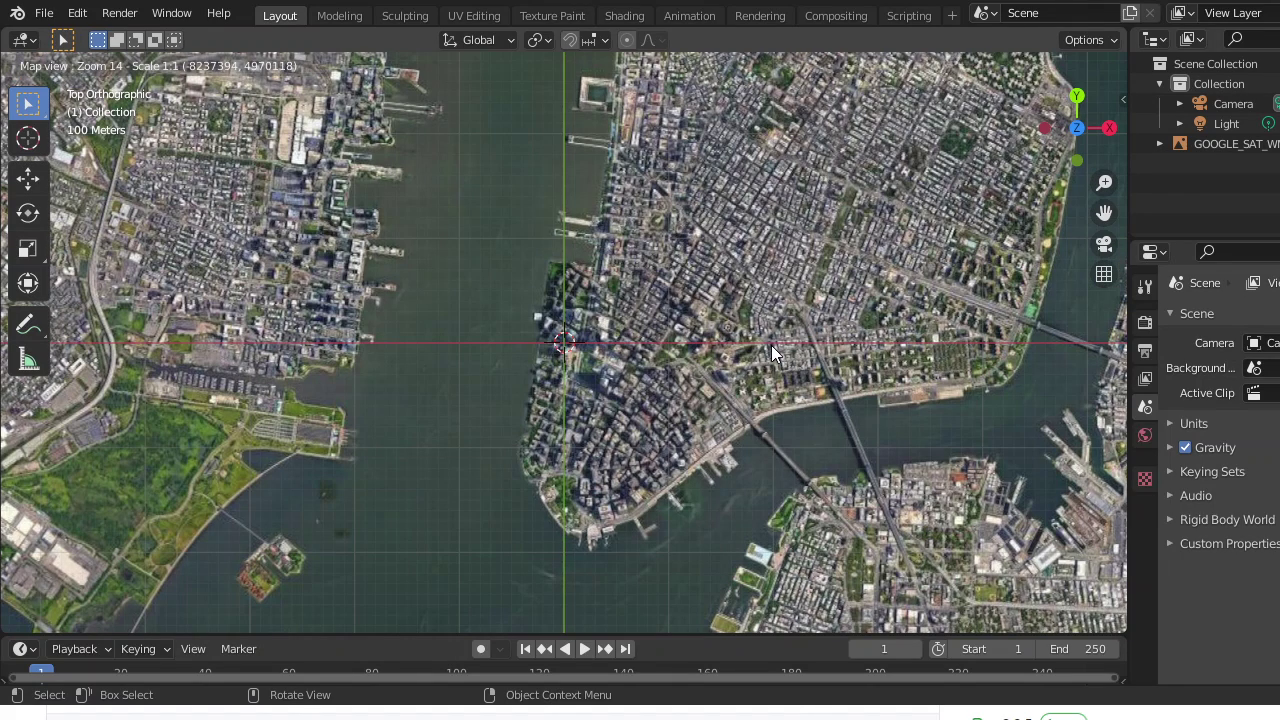
key("e")
middle_click_drag(715, 346, 420, 203)
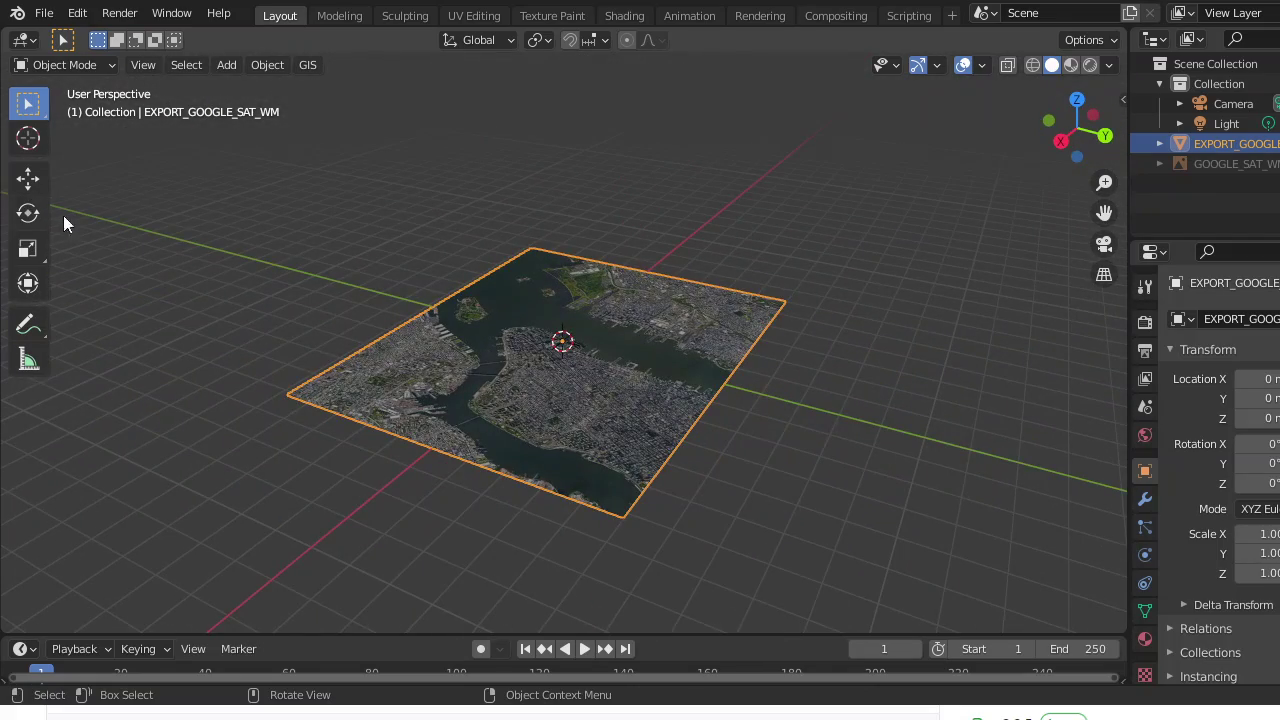
- Get SRTM elevation for the map plane from the OpenTopography SRTM 90m server
left_click(307, 65)
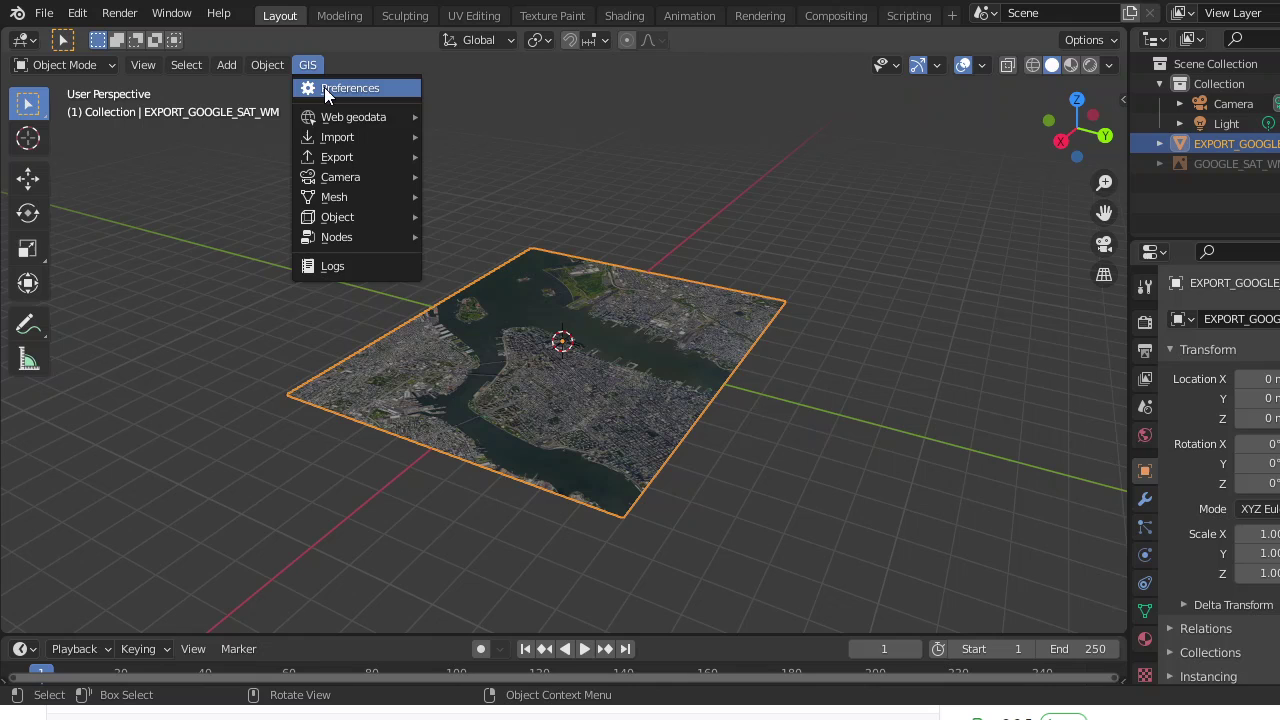
mouse_move(349, 120)
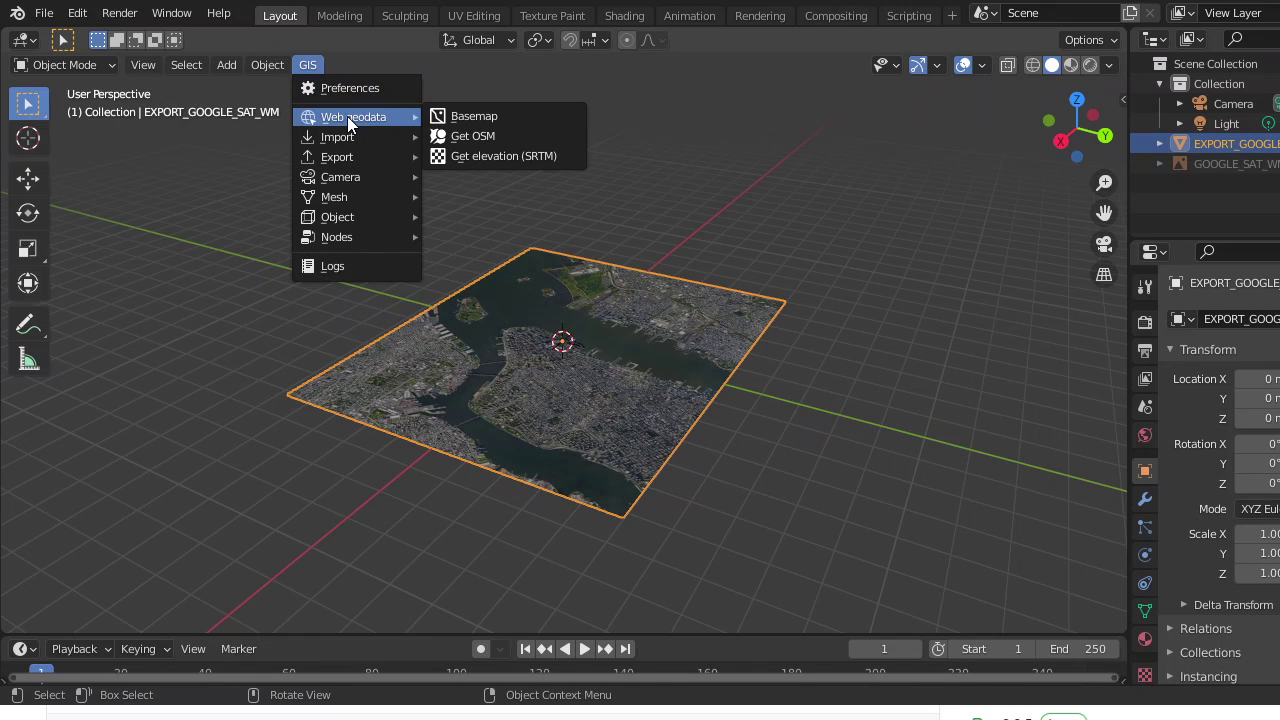
left_click(470, 160)
left_click(497, 198)
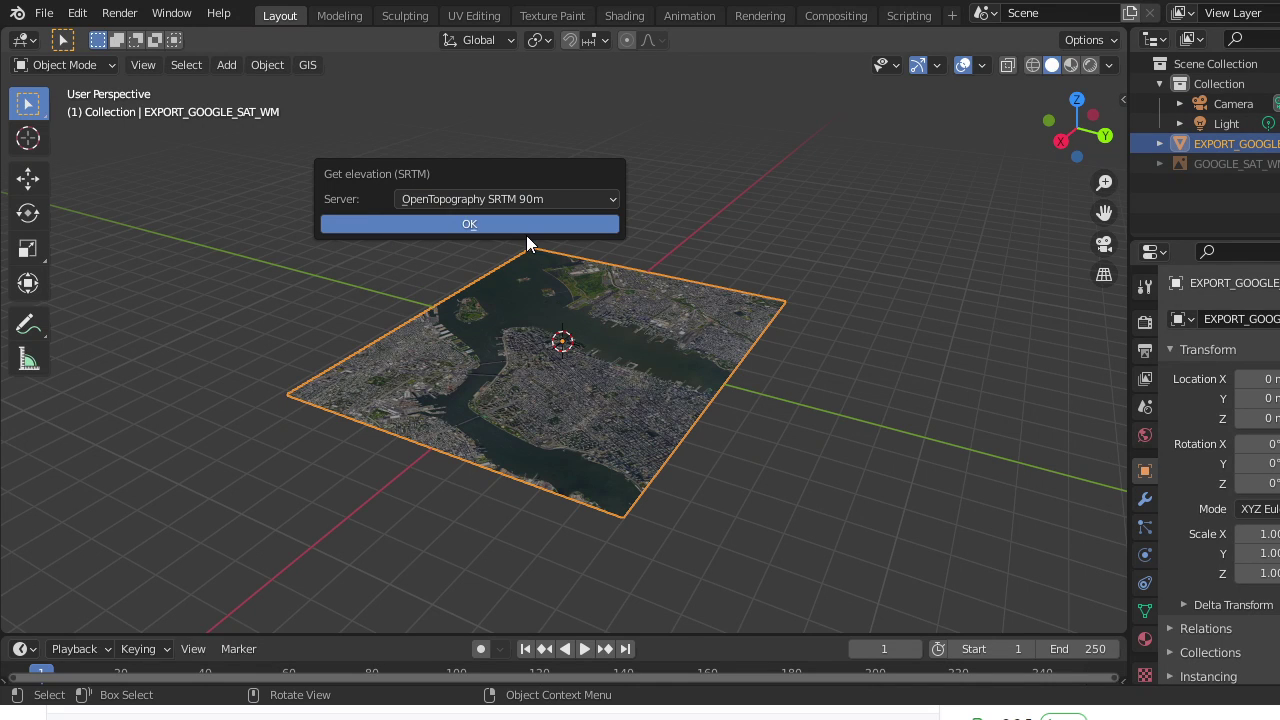
left_click(526, 237)
left_click(521, 226)
left_click(469, 224)
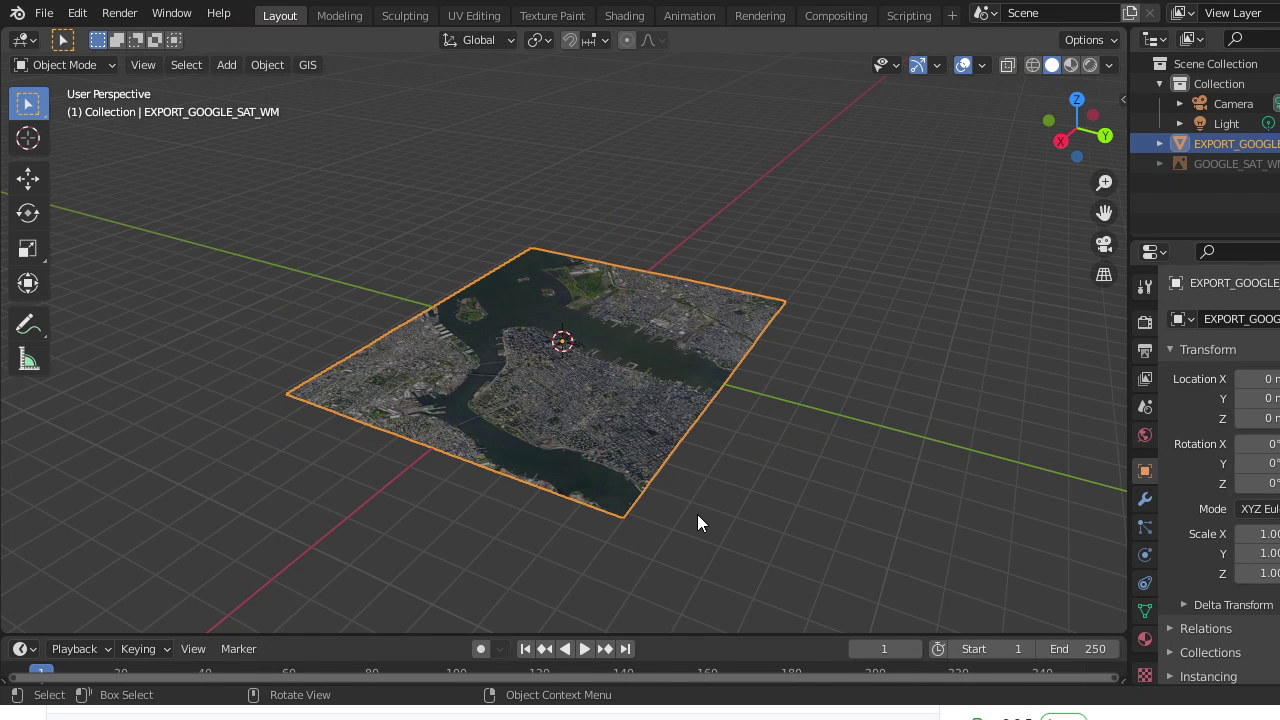
middle_click_drag(580, 480, 843, 424)
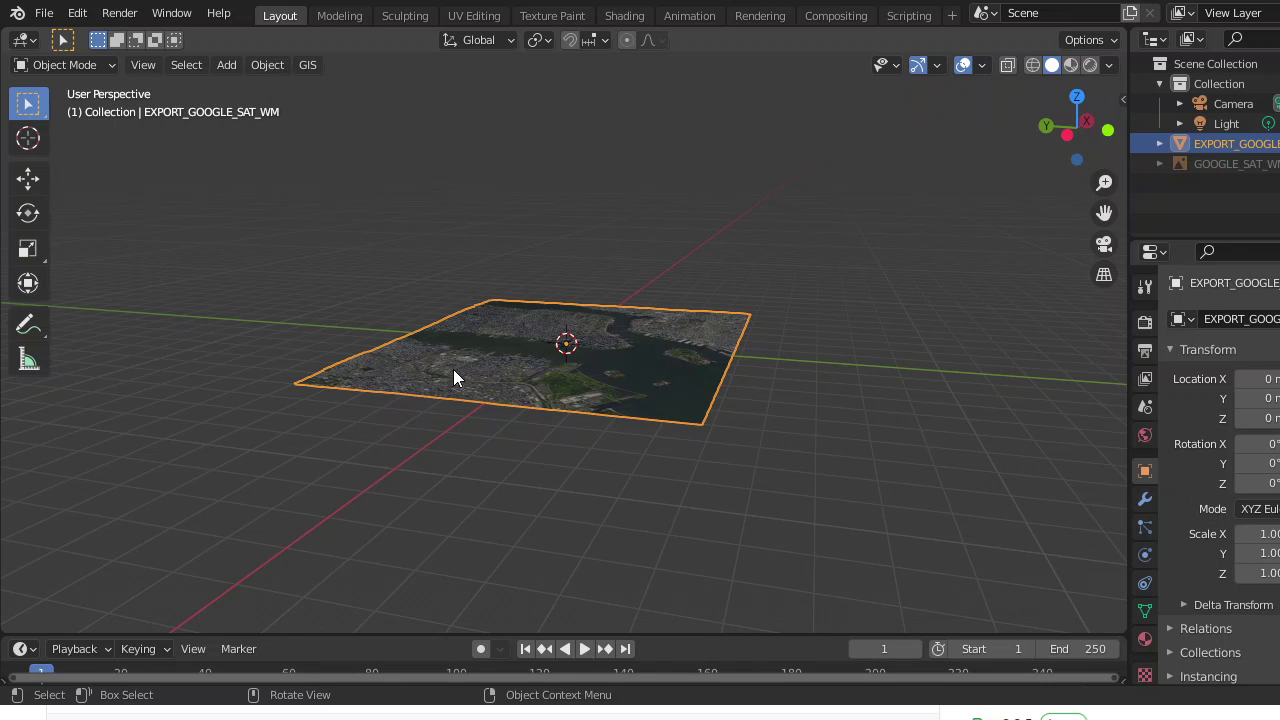
- Set Get OSM to all way types, highway through waterway, with elevation from EXPORT_GOOGLE_SAT_WM
left_click(267, 65)
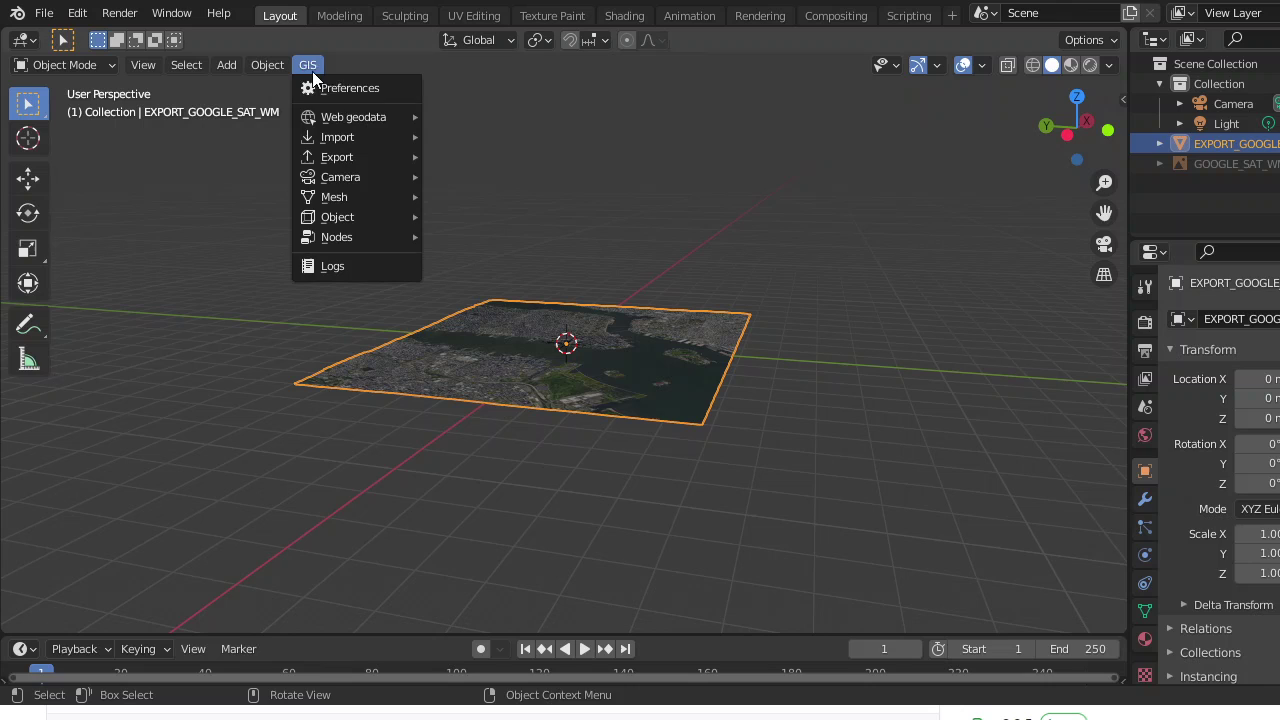
mouse_move(350, 97)
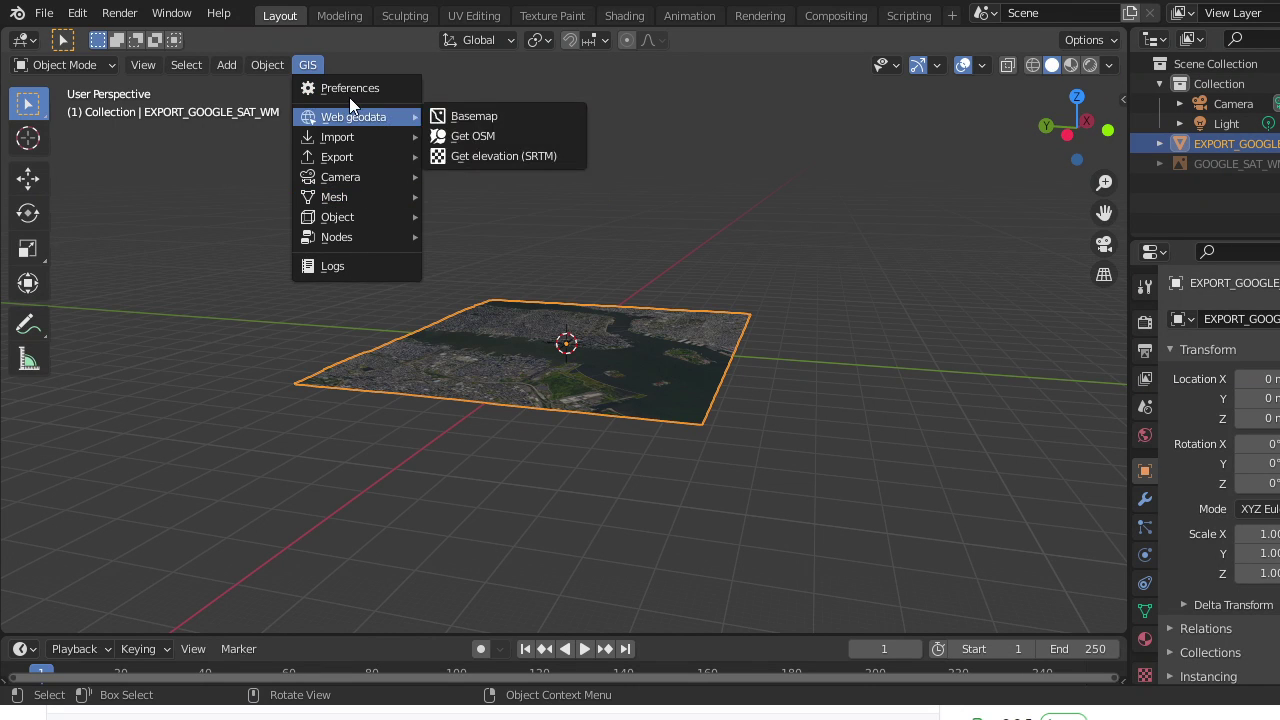
left_click(450, 133)
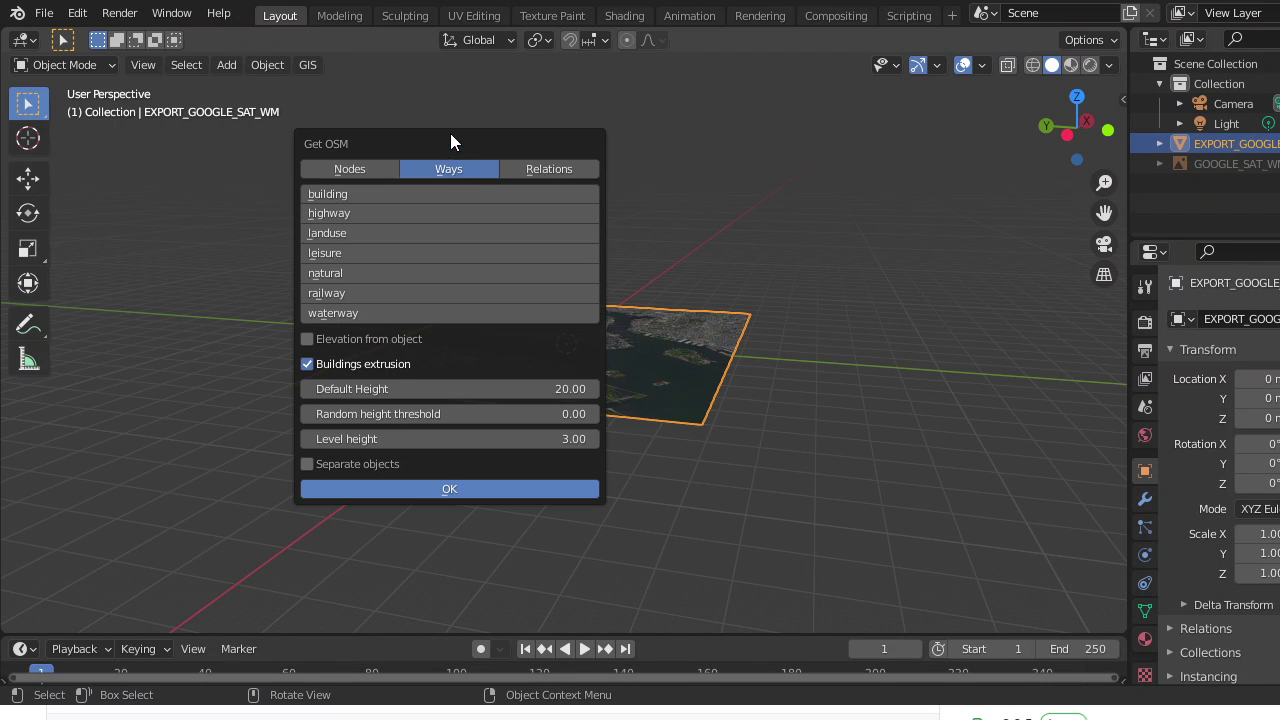
left_click(476, 214)
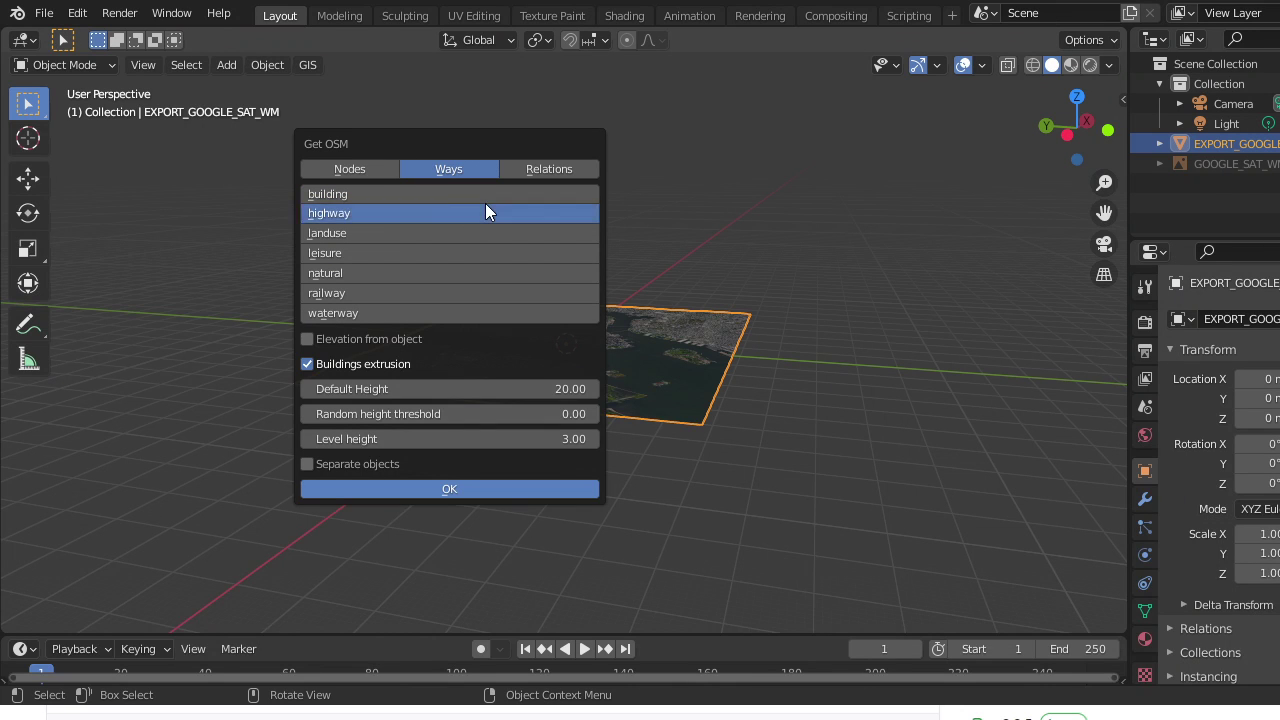
left_click_drag(487, 197, 458, 314)
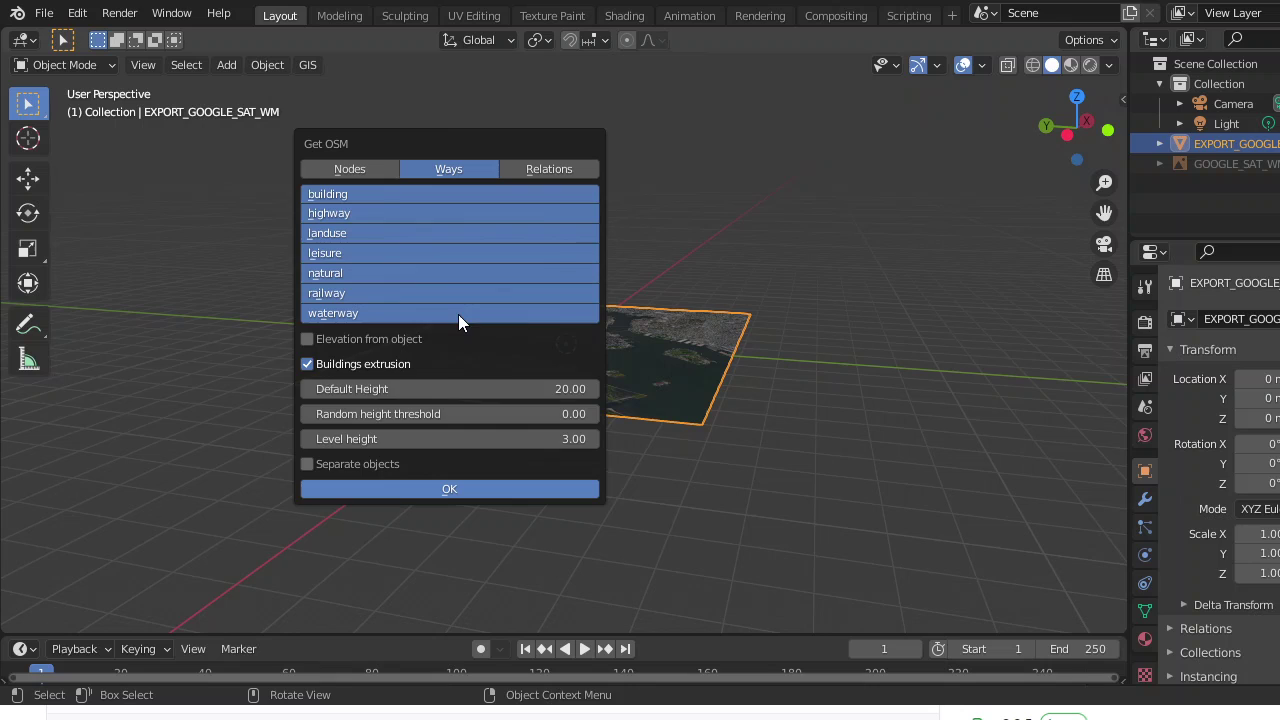
left_click(309, 339)
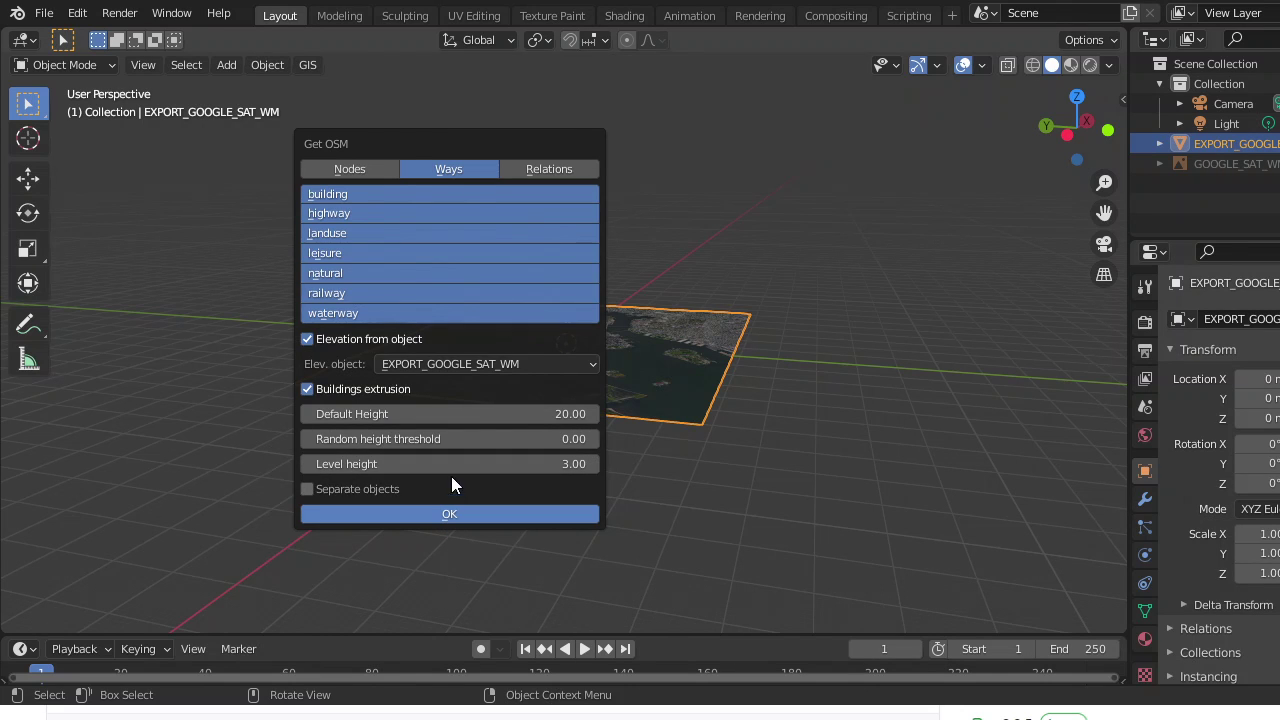
- Run the OSM import and orbit around the extruded Manhattan buildings, roads and land areas
left_click(438, 514)
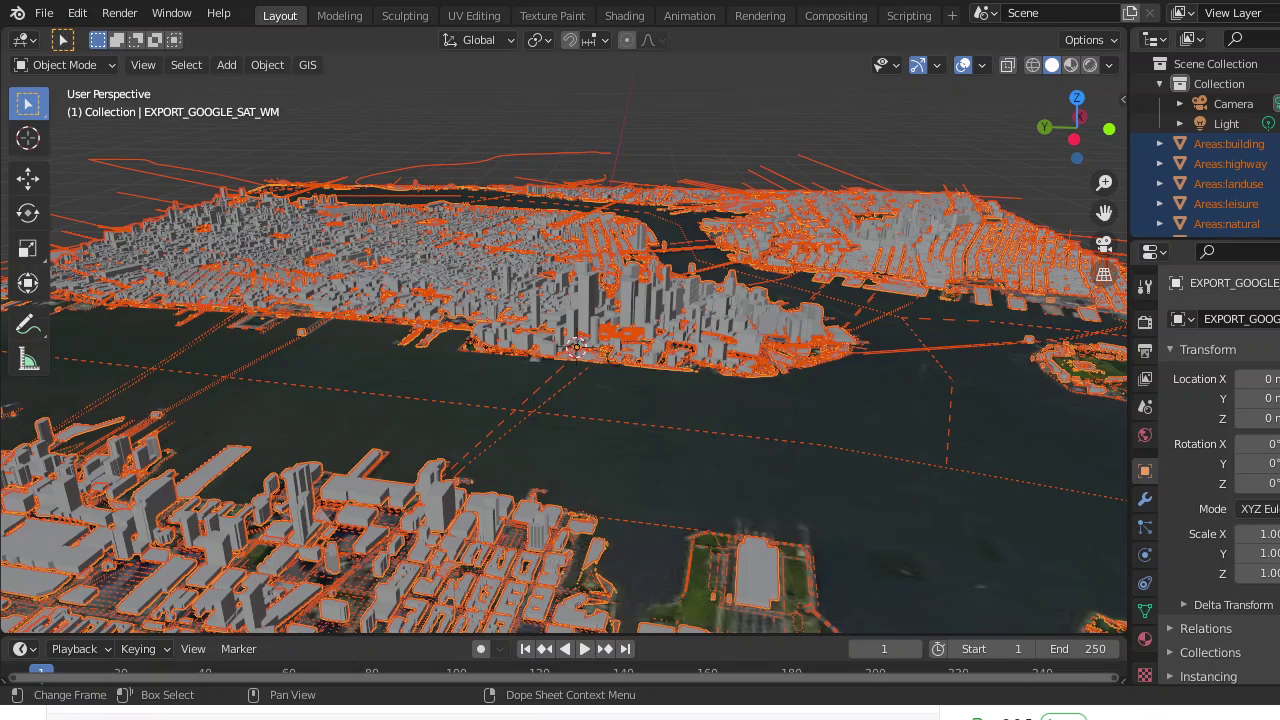
middle_click_drag(697, 295, 1008, 248)
scroll(1016, 243, "down", 5)
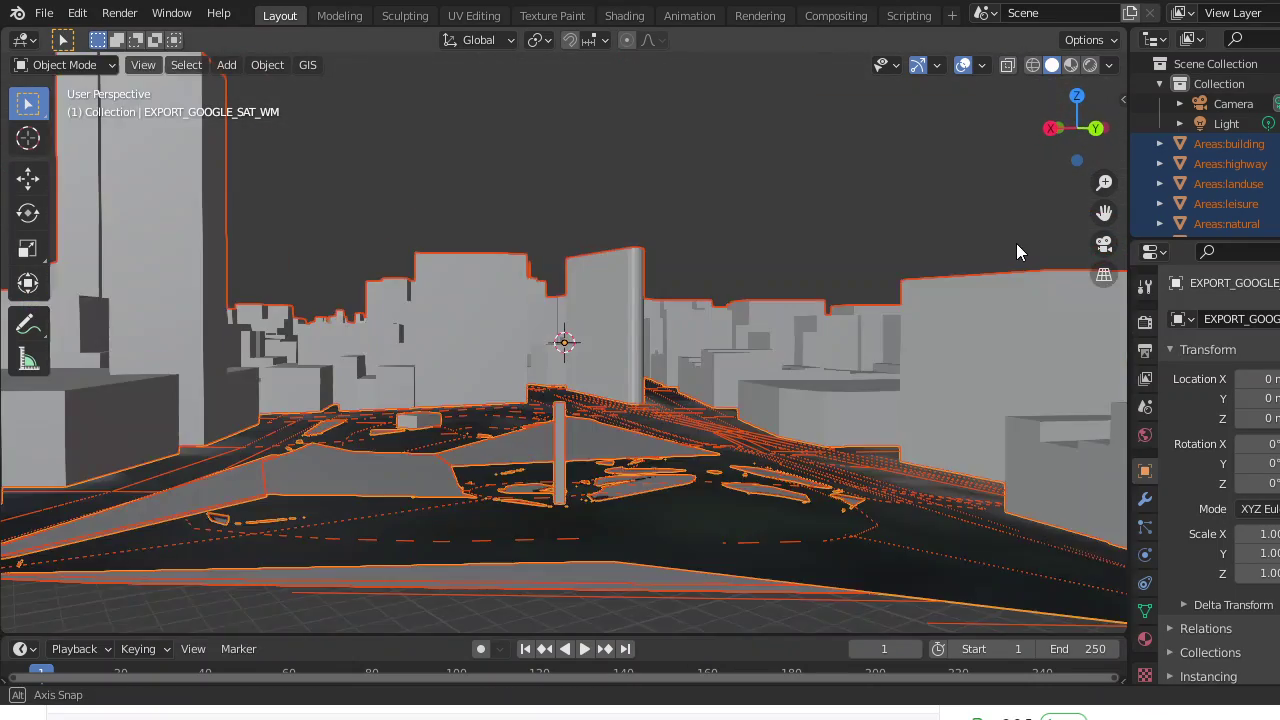
scroll(1014, 243, "up", 3)
scroll(1014, 244, "up", 4)
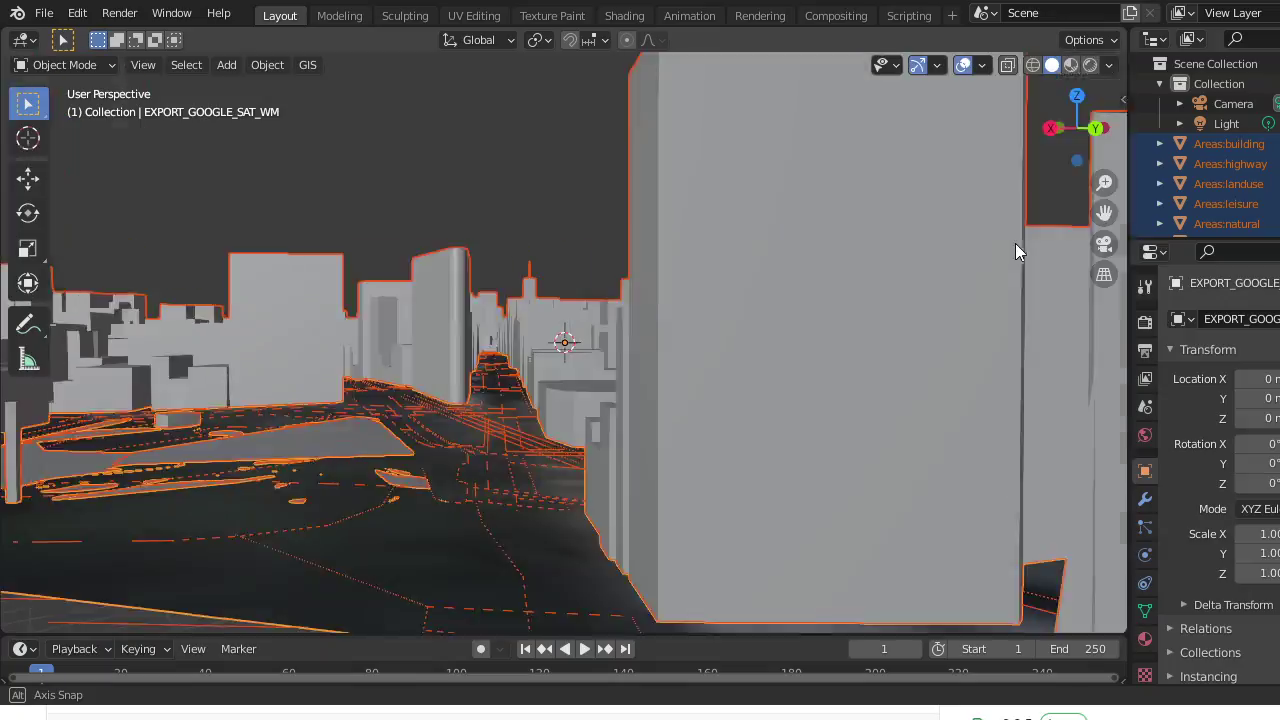
scroll(1012, 255, "down", 7)
middle_click_drag(1009, 260, 336, 296)
scroll(334, 298, "down", 4)
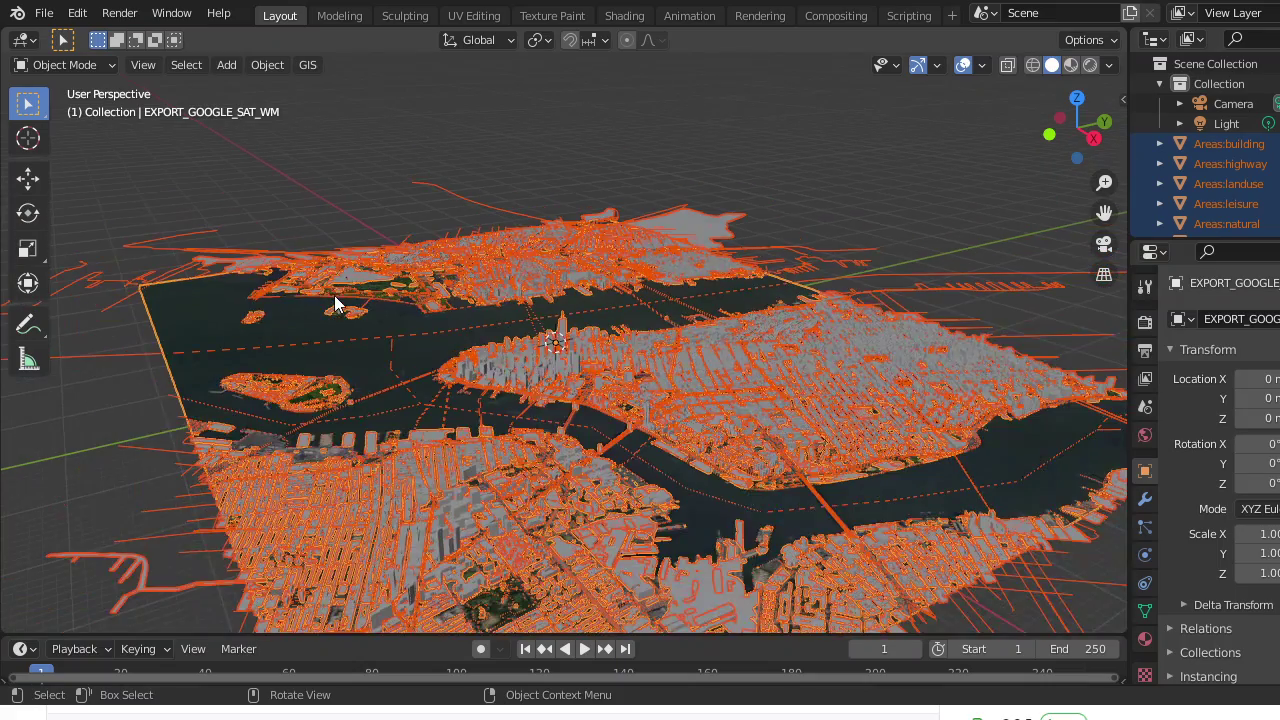
middle_click_drag(515, 296, 322, 445)
scroll(642, 260, "up", 3)
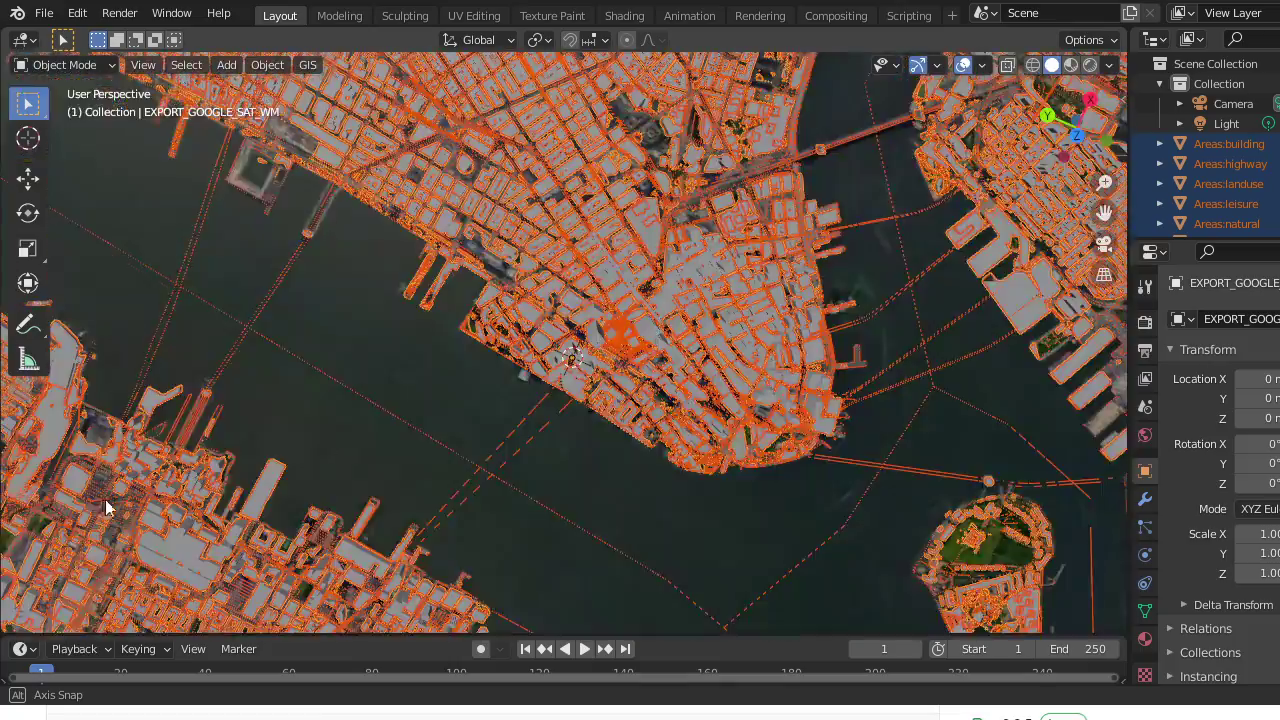
middle_click_drag(106, 509, 12, 378)
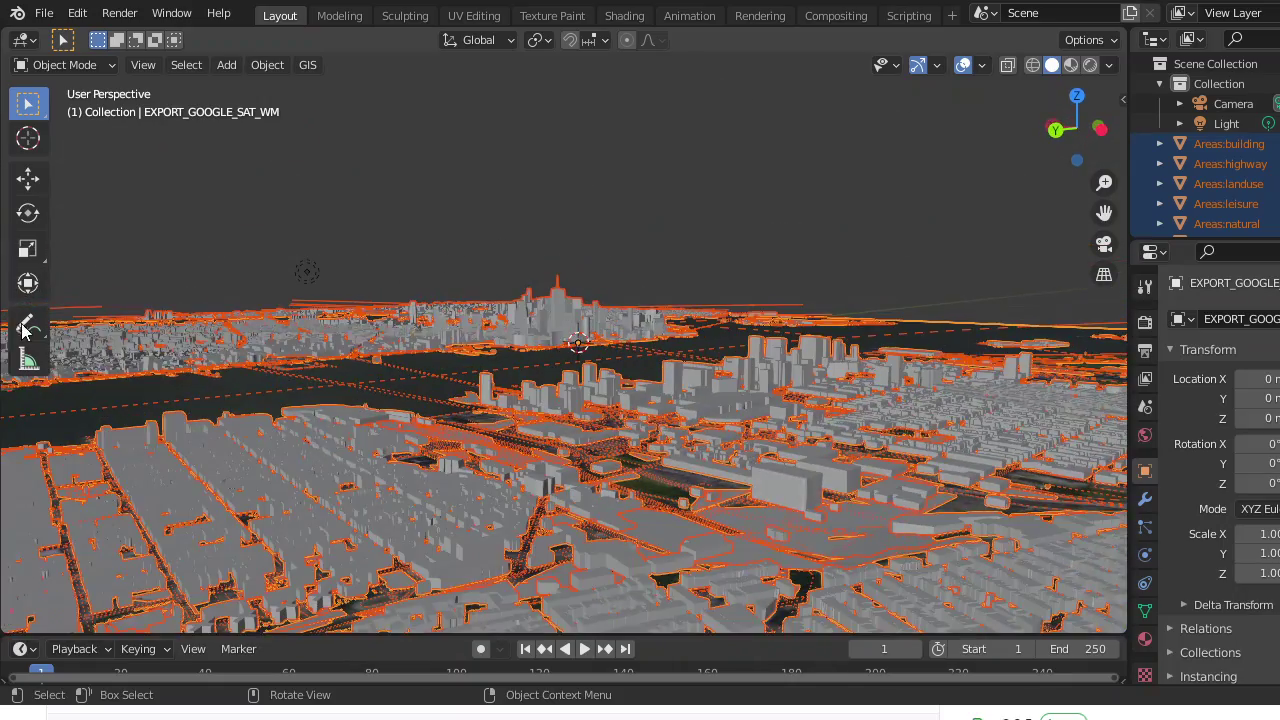
middle_click_drag(240, 366, 160, 430)
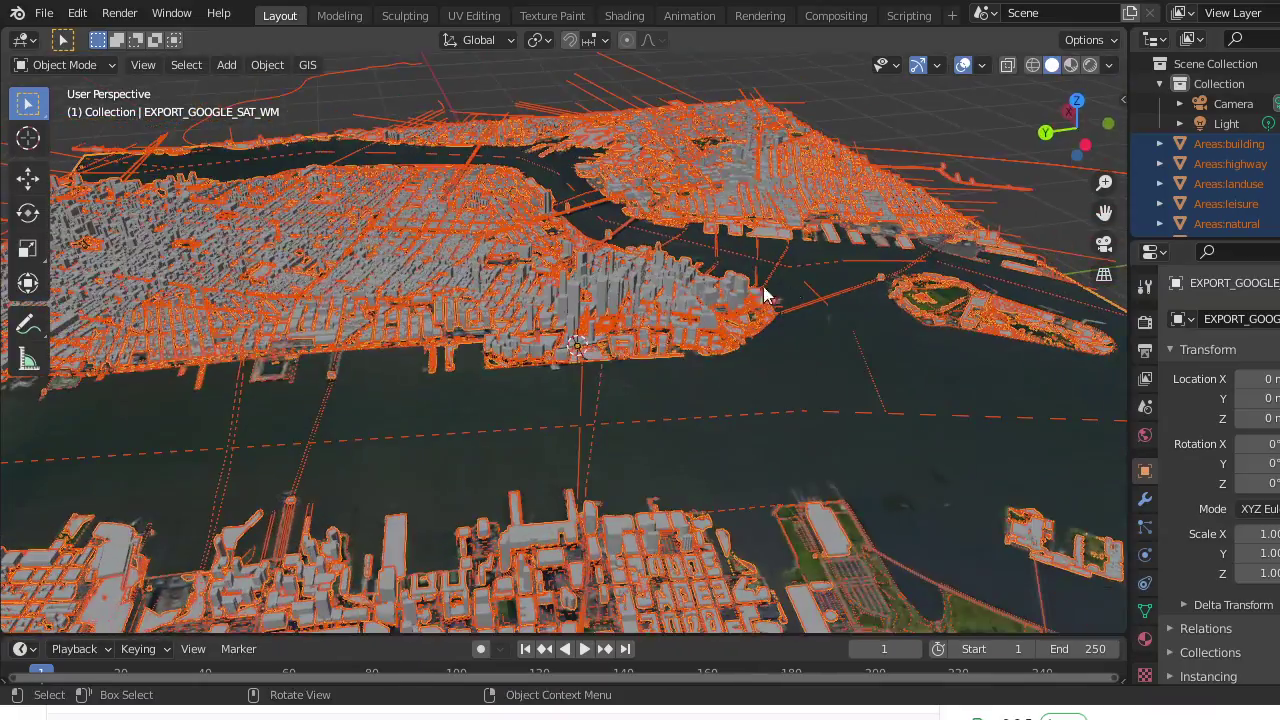
- Deselect all imported objects and orbit around lower Manhattan's grey skyline on the satellite plane
left_click(937, 135)
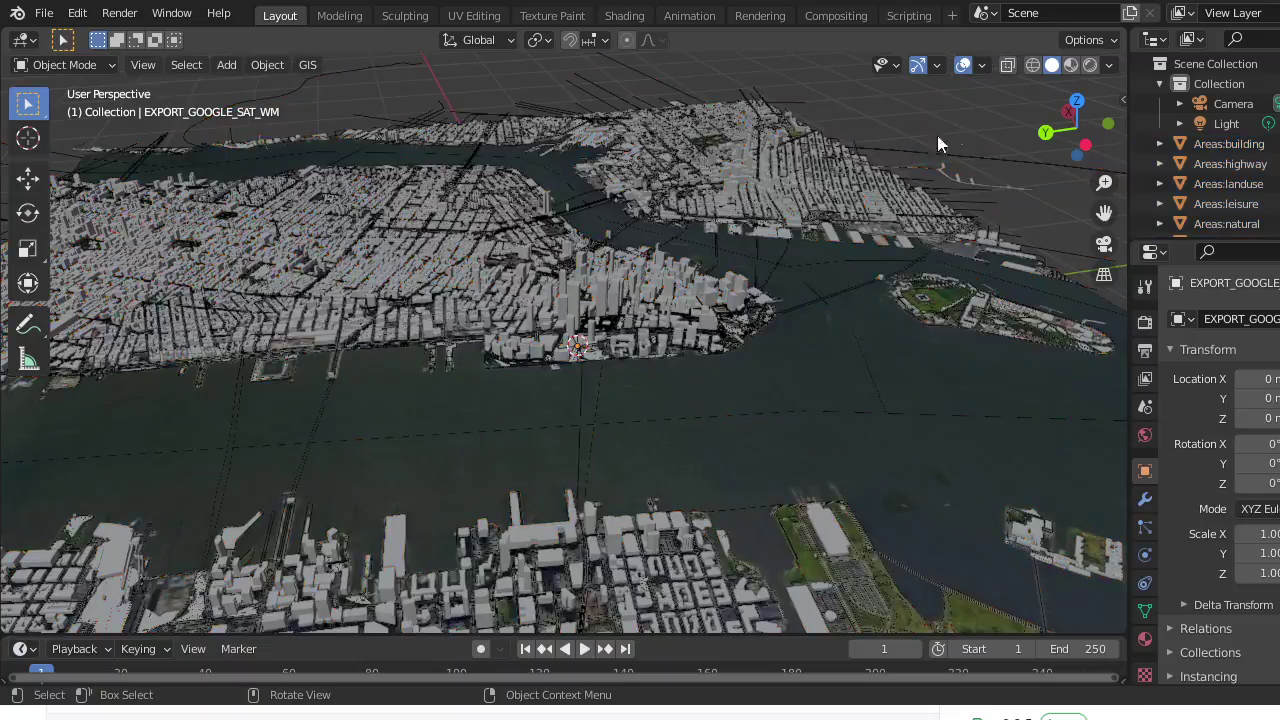
middle_click_drag(937, 135, 662, 203)
scroll(484, 211, "up", 3)
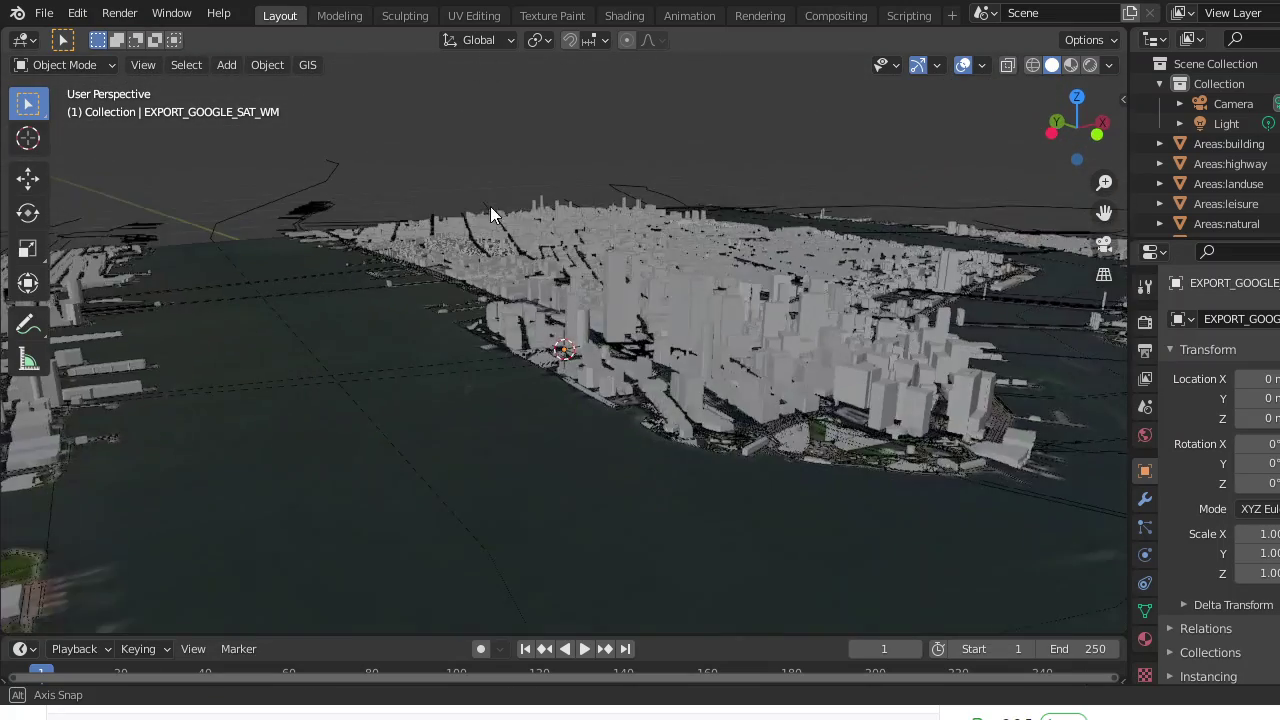
scroll(490, 206, "down", 3)
middle_click_drag(611, 199, 25, 258)
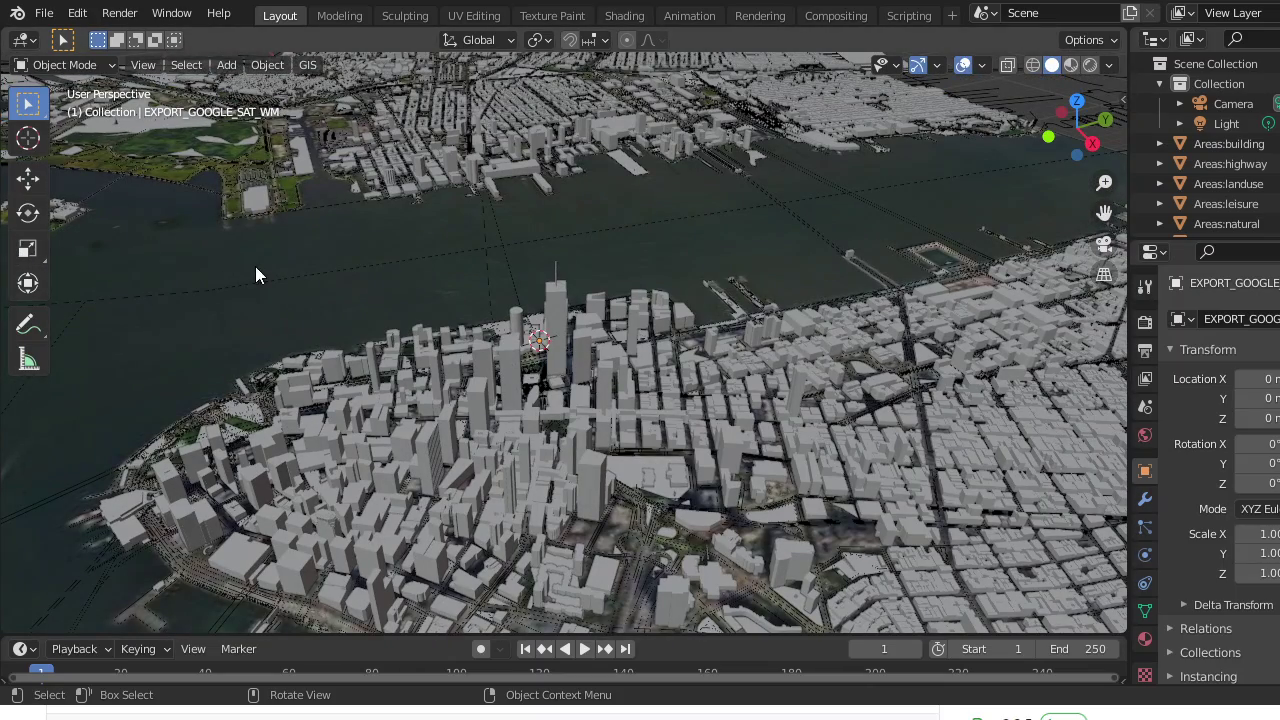
middle_click_drag(280, 276, 386, 264)
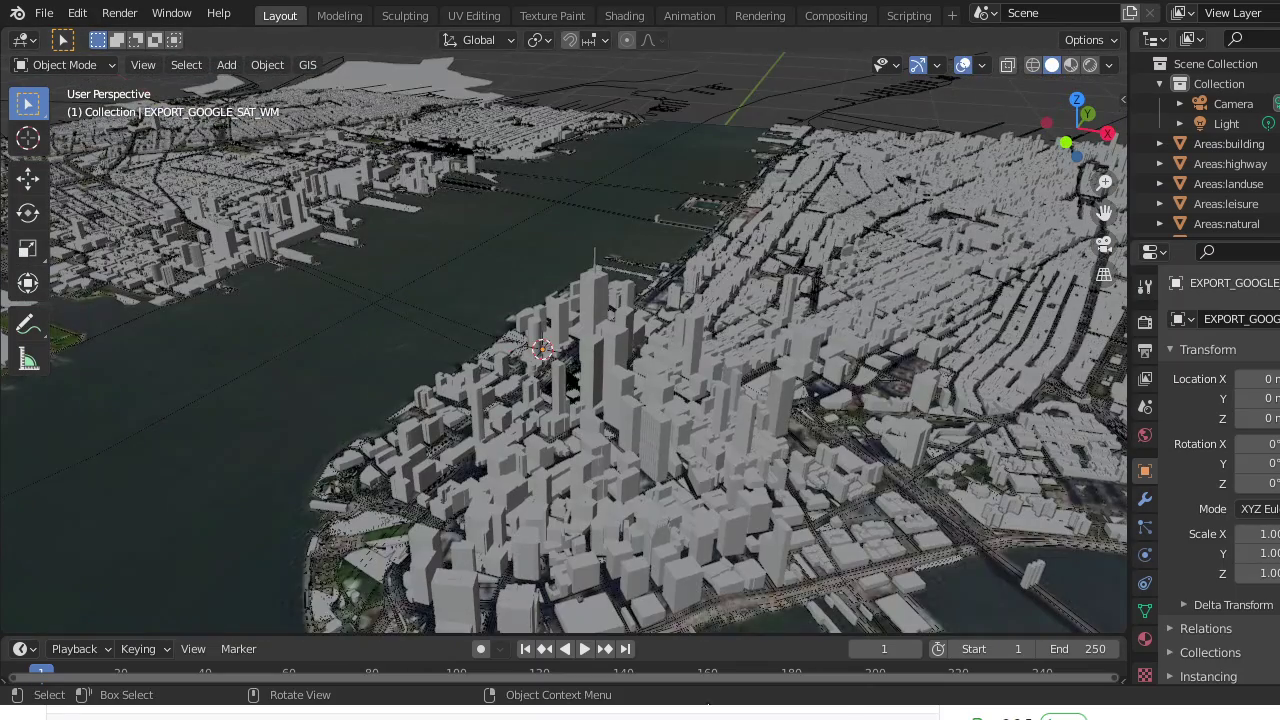